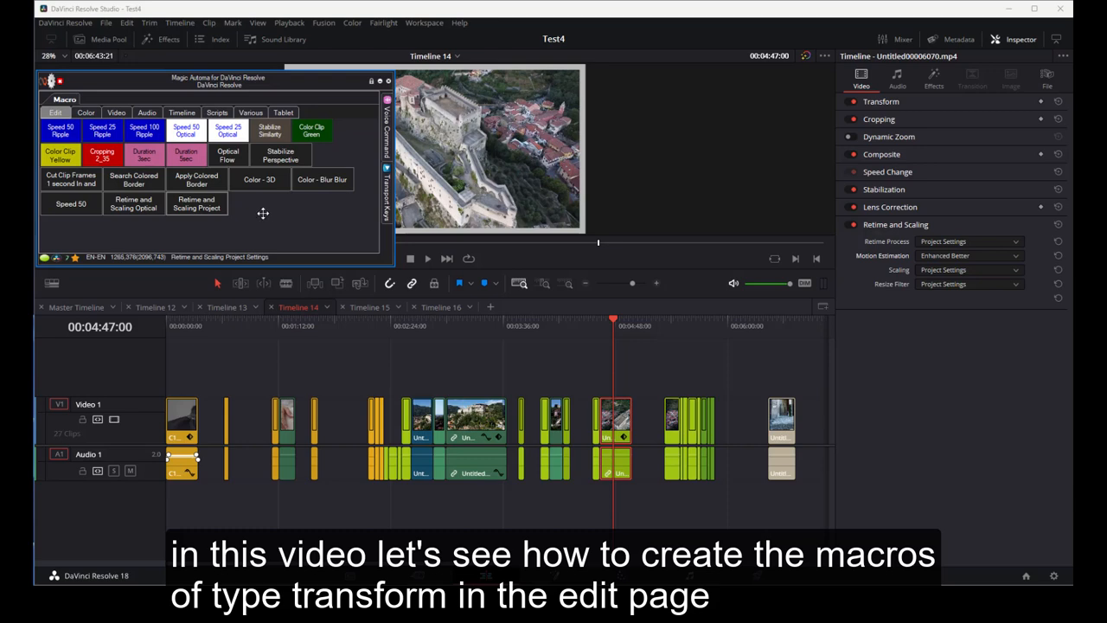
- Start a new macro of the Edit Page TRANSFORM command type in the macro panel
{"action": "left_click", "coordinate": [880, 101]}
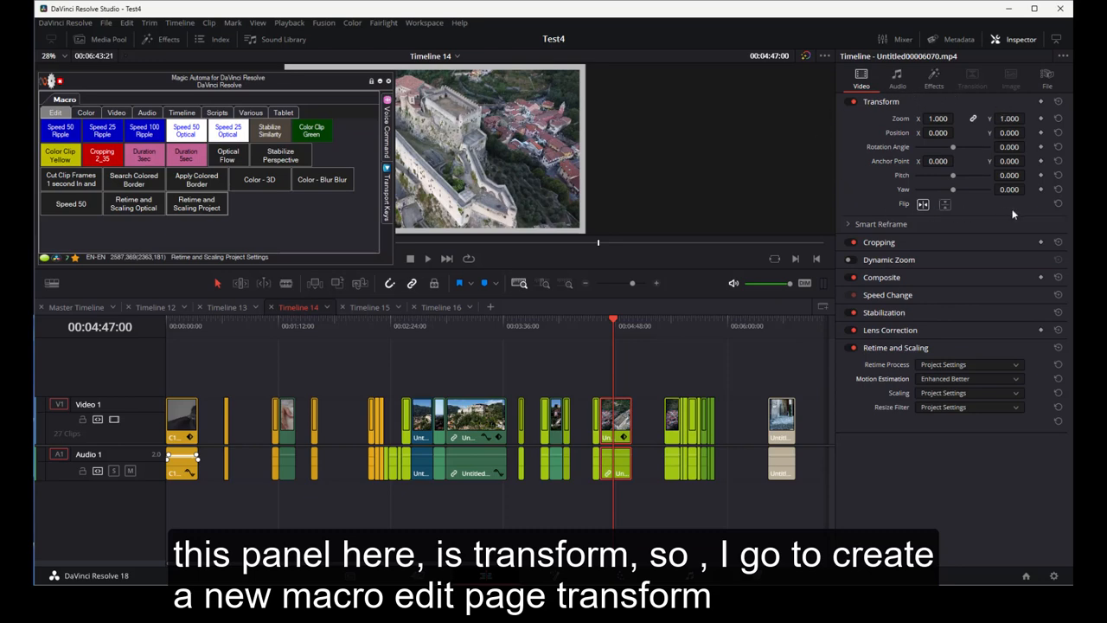
{"action": "right_click", "coordinate": [272, 212]}
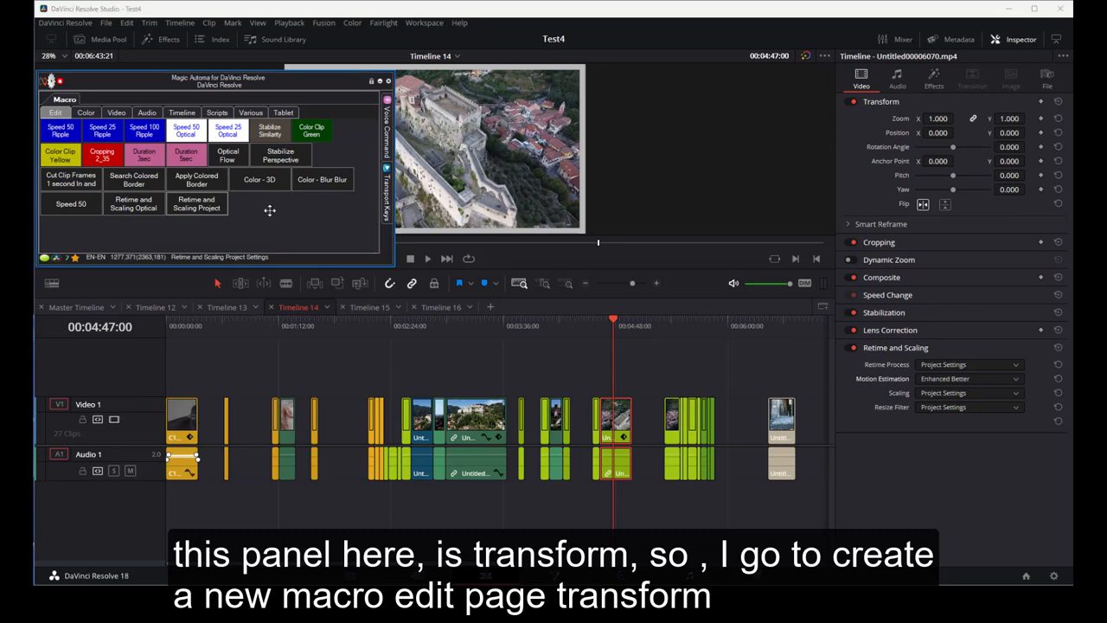
{"action": "left_click", "coordinate": [281, 232]}
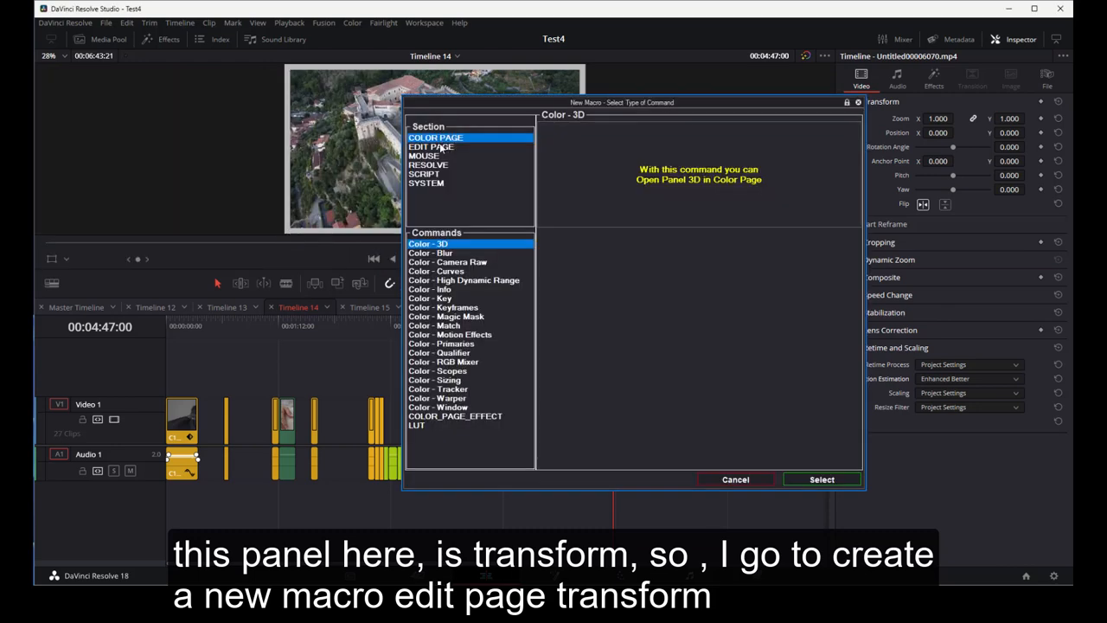
{"action": "left_click", "coordinate": [442, 149]}
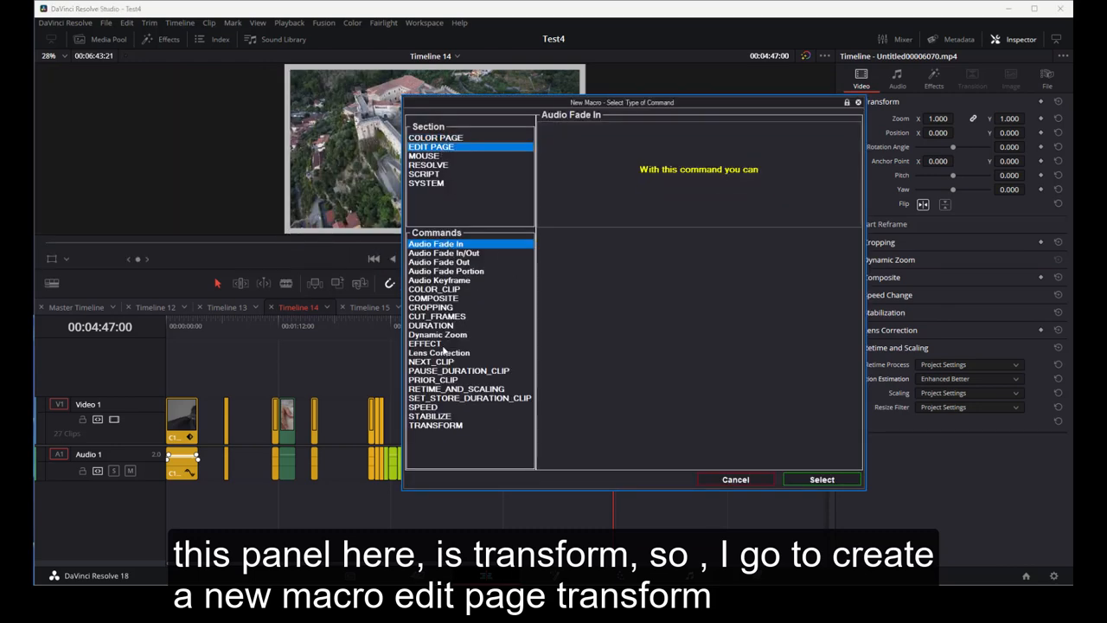
{"action": "left_click", "coordinate": [442, 426]}
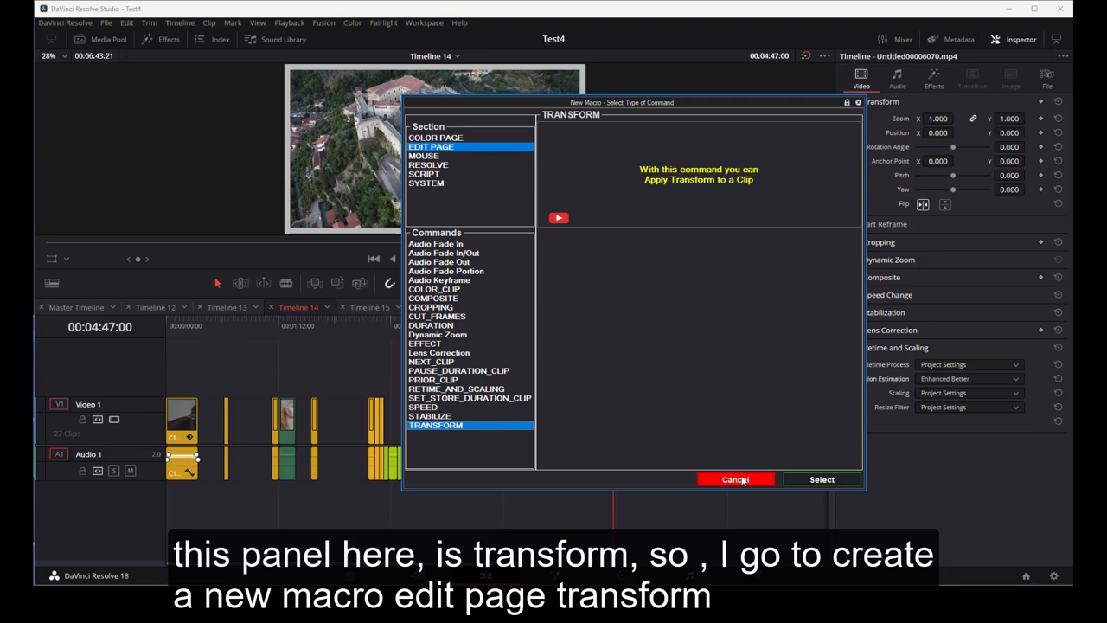
{"action": "left_click", "coordinate": [815, 481]}
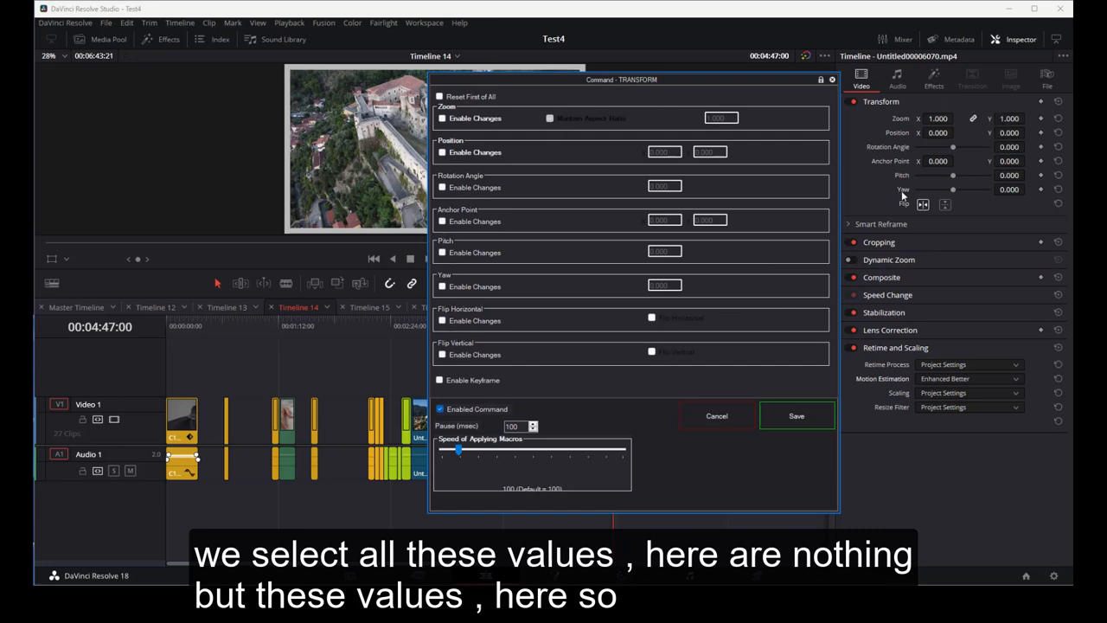
- Set the macro to reset first of all and apply a zoom of 1.500, then save it
{"action": "left_click", "coordinate": [440, 97]}
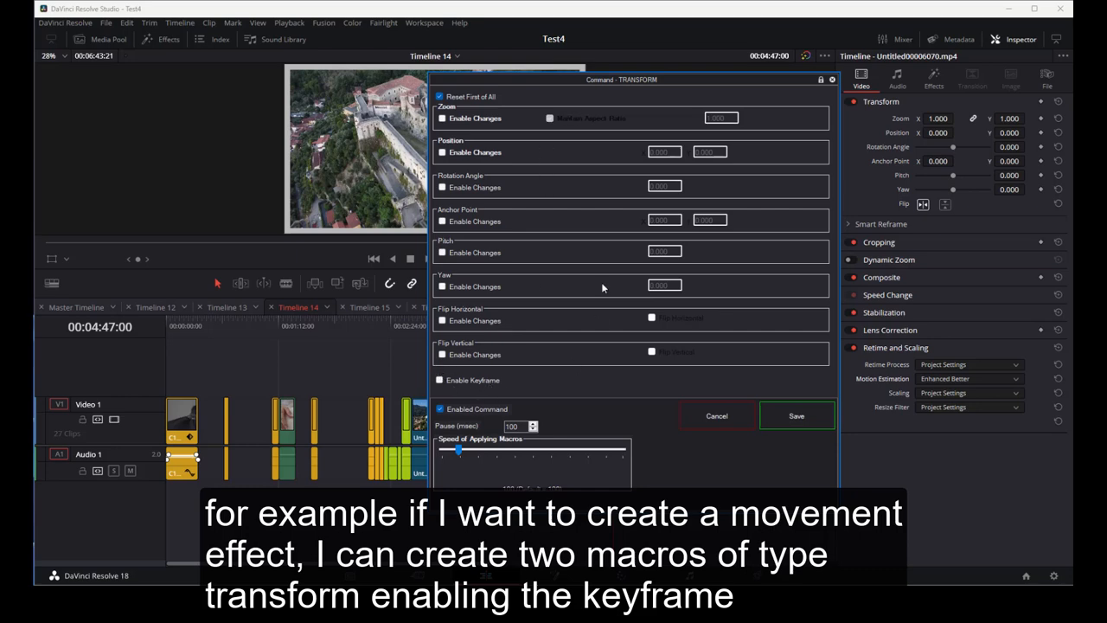
{"action": "left_click", "coordinate": [442, 119]}
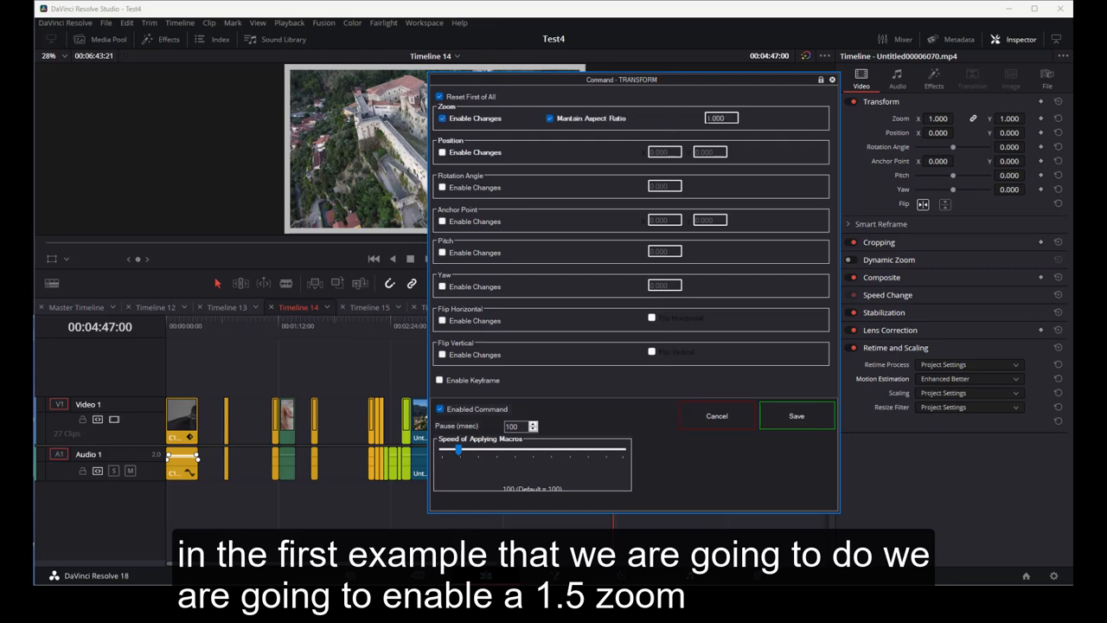
{"action": "double_click", "coordinate": [729, 118]}
{"action": "key", "text": "Tab"}
{"action": "left_click", "coordinate": [793, 415]}
{"action": "left_click", "coordinate": [817, 424]}
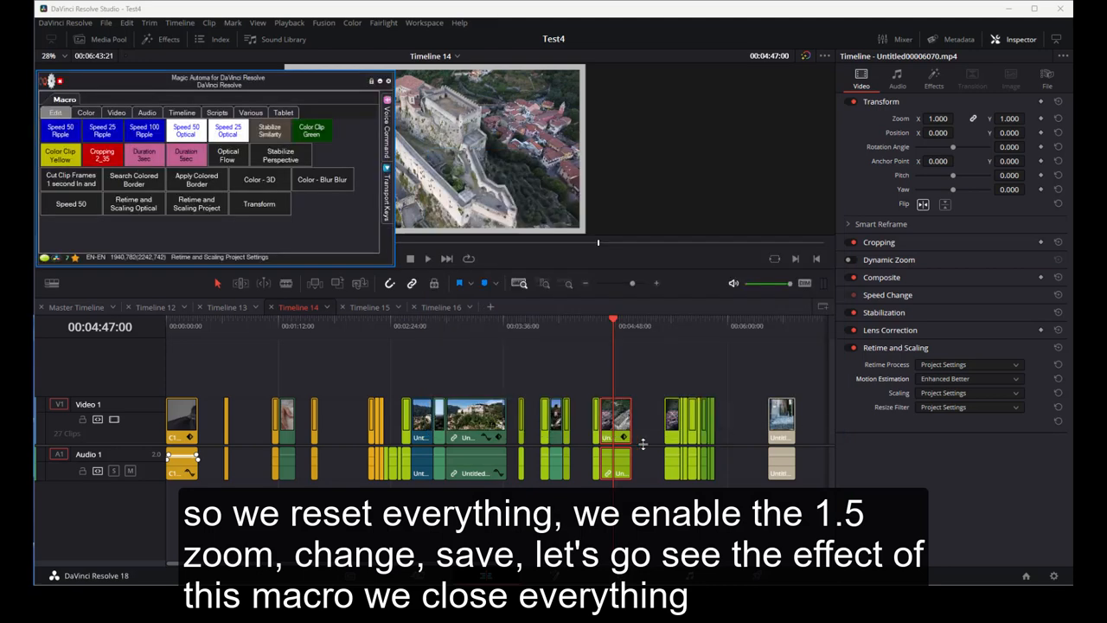
- Run the new Transform macro on the selected clip
{"action": "left_click", "coordinate": [882, 103]}
{"action": "left_click", "coordinate": [893, 225]}
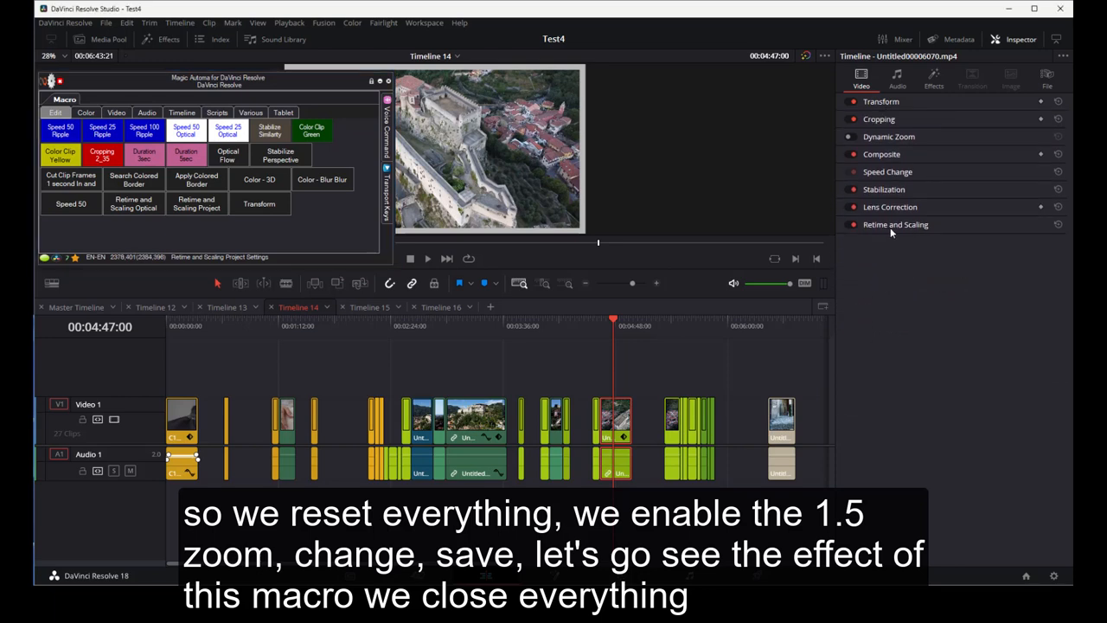
{"action": "left_click", "coordinate": [259, 205]}
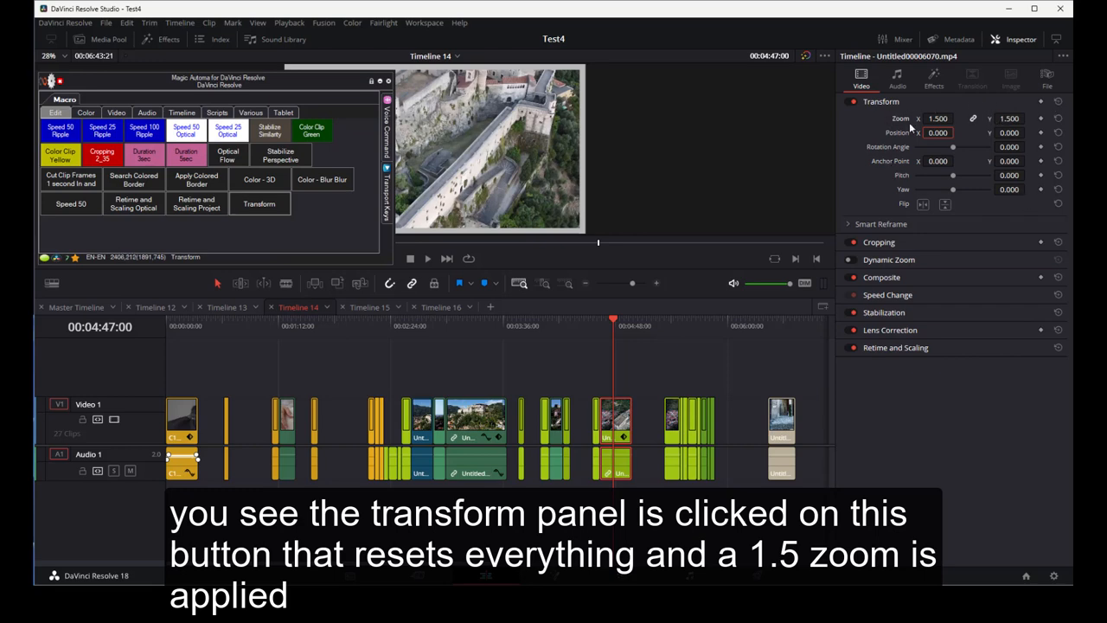
- Compare the clip with its Transform settings toggled off and back on
{"action": "left_click_drag", "start_coordinate": [195, 81], "coordinate": [194, 247]}
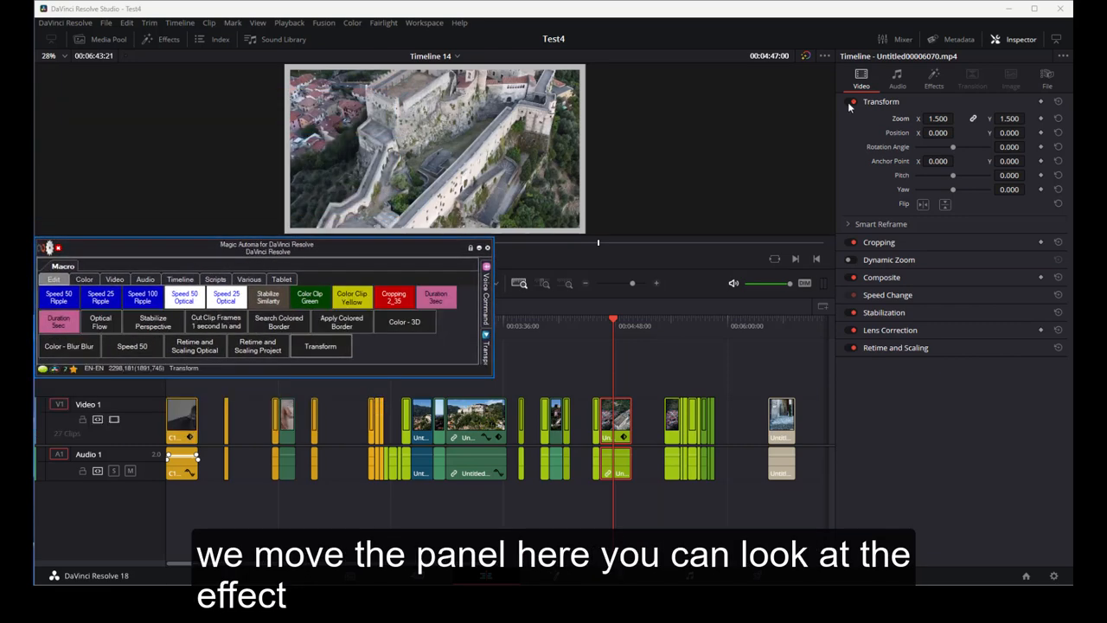
{"action": "left_click", "coordinate": [852, 101]}
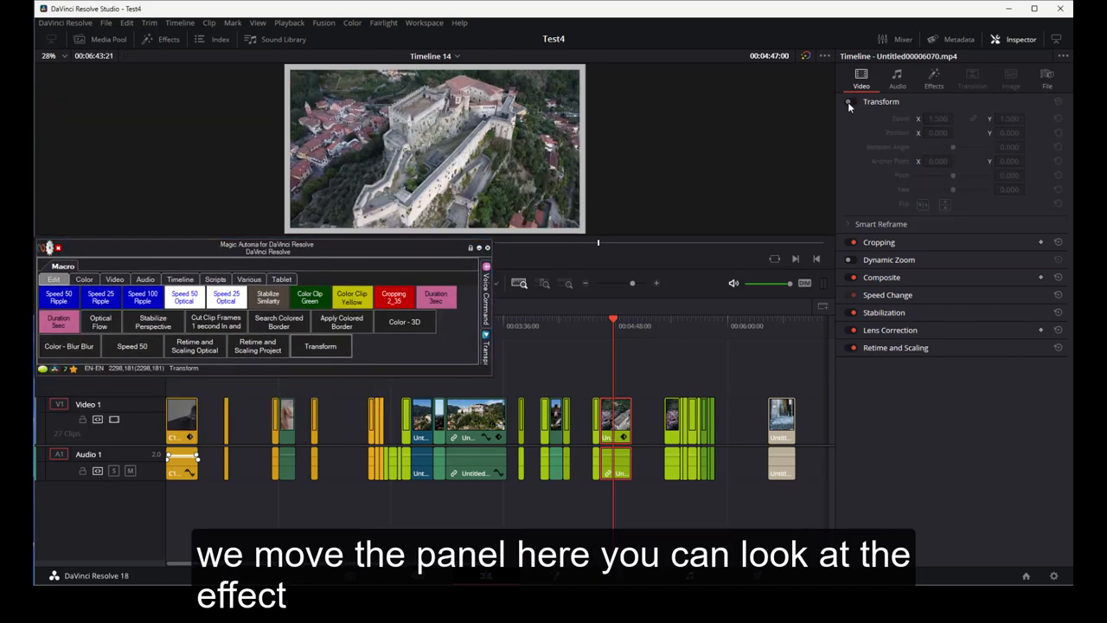
{"action": "left_click", "coordinate": [848, 101]}
{"action": "left_click", "coordinate": [848, 102]}
{"action": "left_click", "coordinate": [849, 101]}
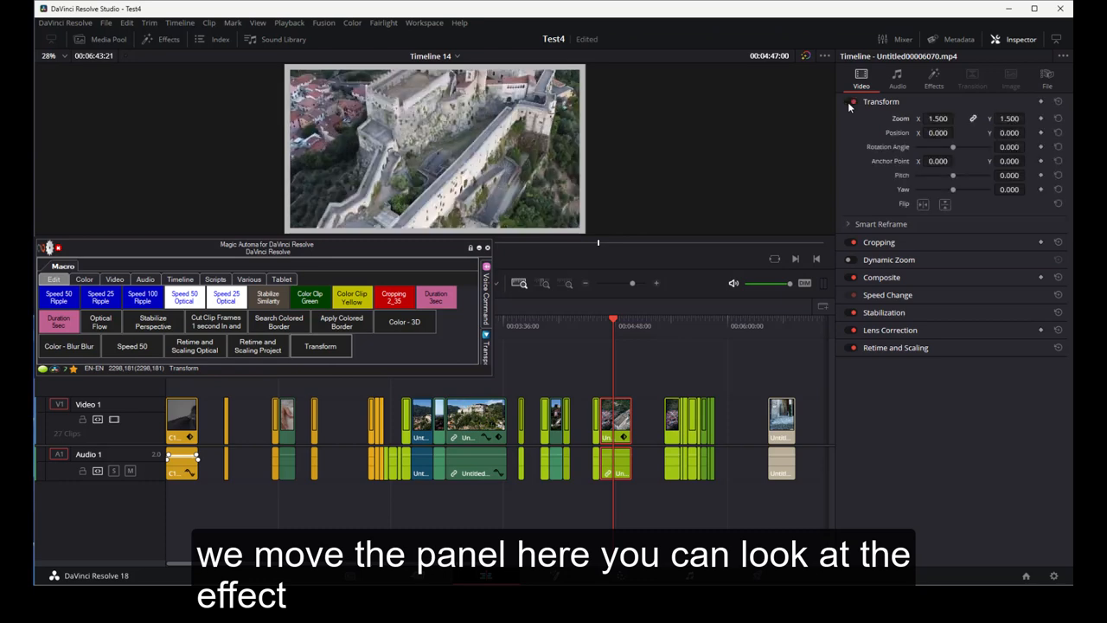
- Start another macro of the Edit Page TRANSFORM command type
{"action": "right_click", "coordinate": [380, 345]}
{"action": "left_click", "coordinate": [394, 371]}
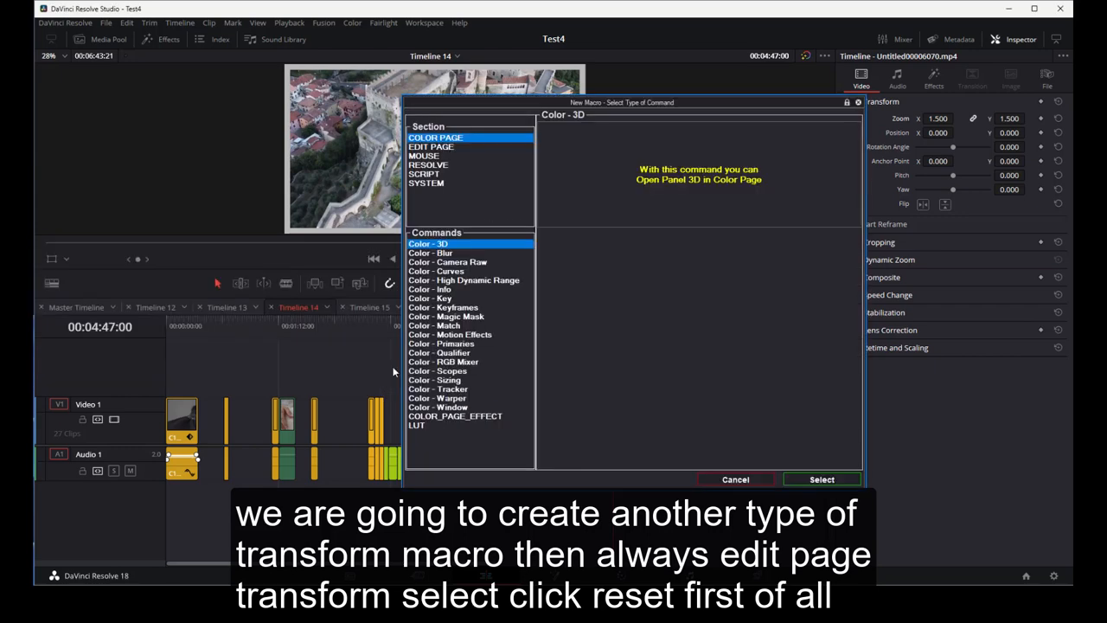
{"action": "left_click", "coordinate": [435, 148]}
{"action": "left_click", "coordinate": [447, 426]}
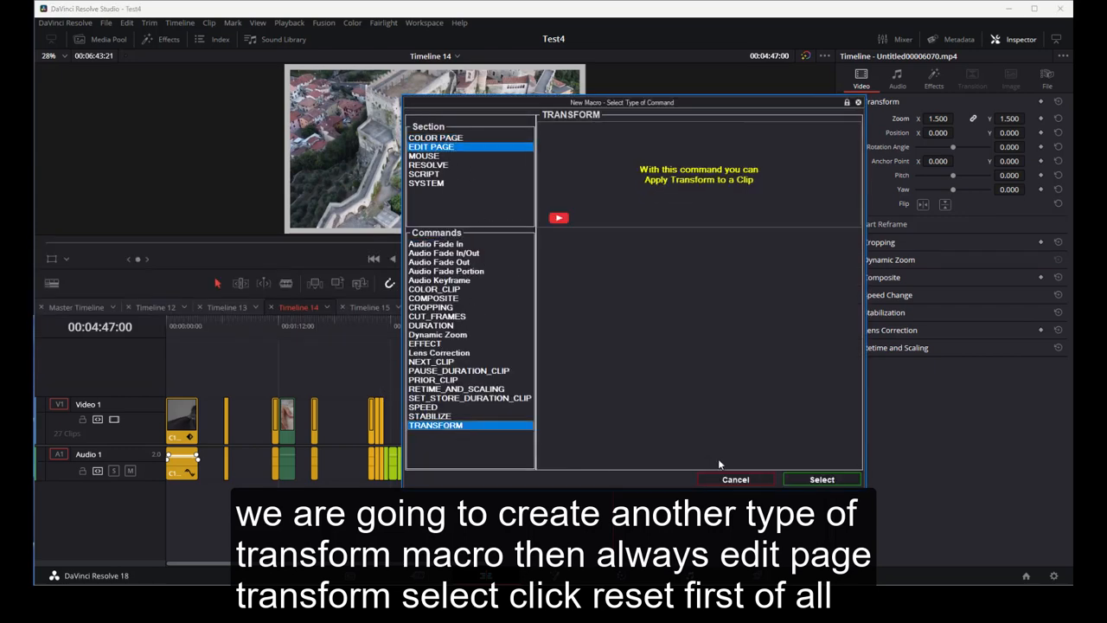
{"action": "left_click", "coordinate": [821, 479]}
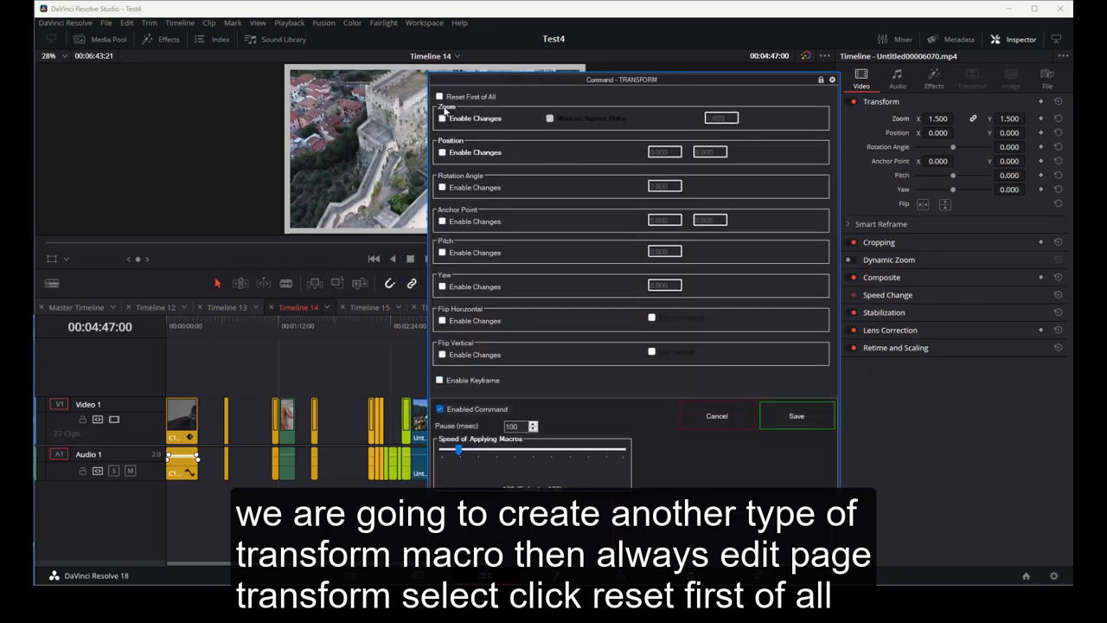
- Set this macro to reset first of all and change the position Y to 245.000
{"action": "left_click", "coordinate": [440, 97]}
{"action": "left_click", "coordinate": [442, 153]}
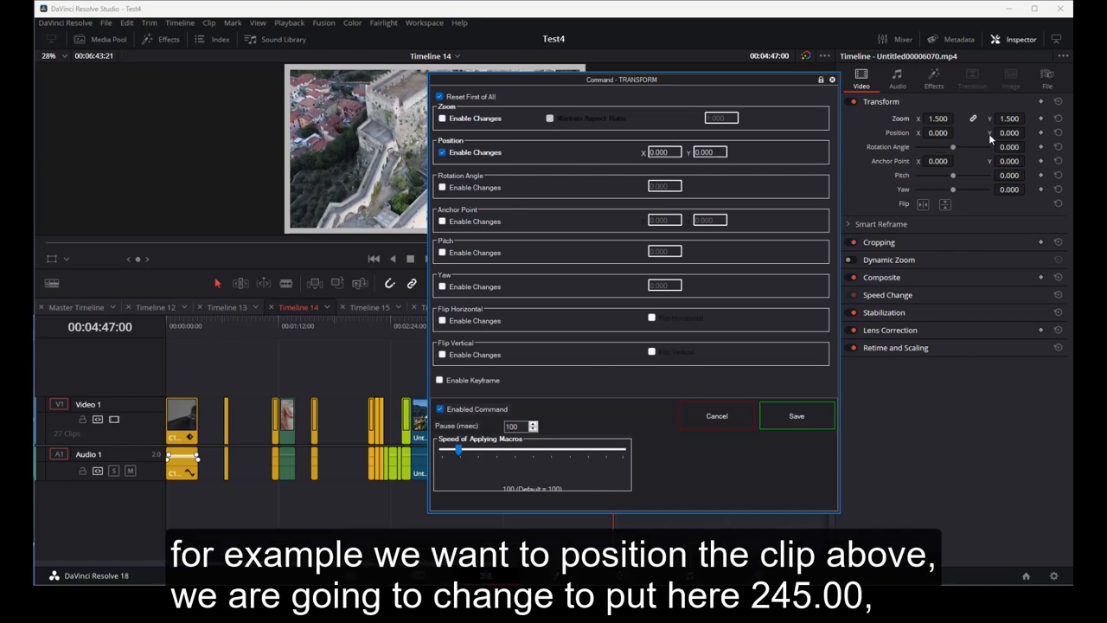
{"action": "left_click_drag", "start_coordinate": [1008, 132], "coordinate": [1027, 132]}
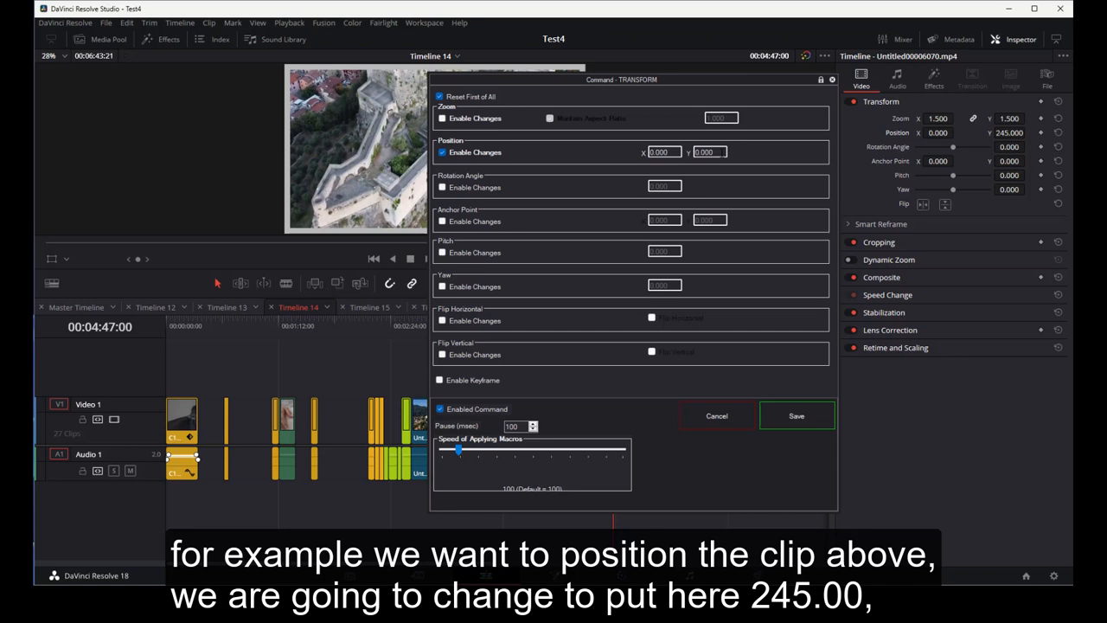
{"action": "double_click", "coordinate": [723, 152]}
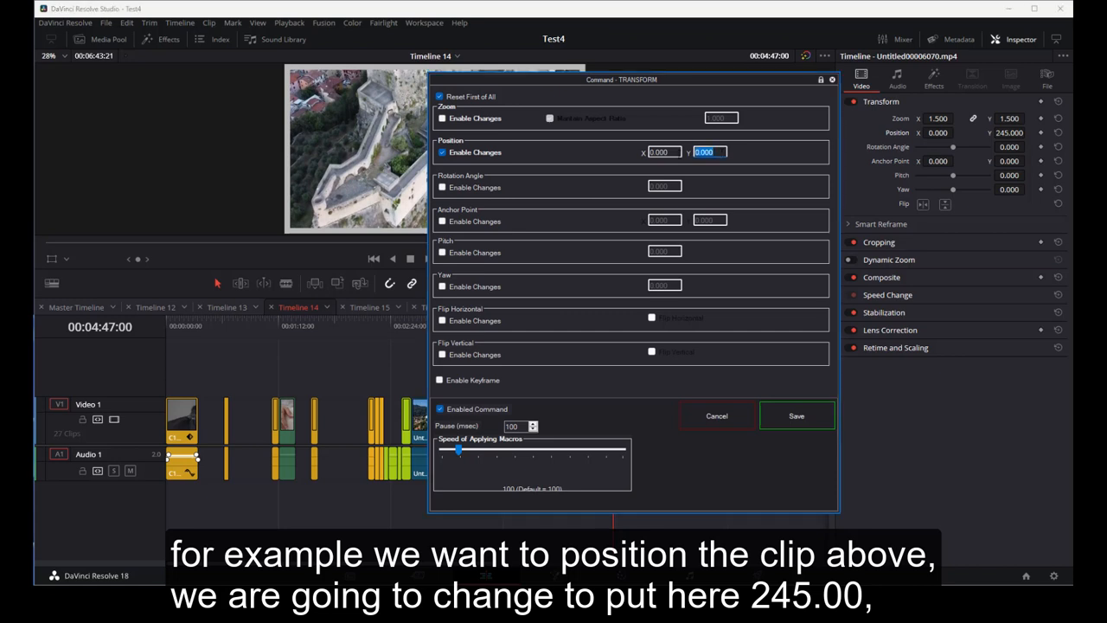
{"action": "type", "text": "245.000"}
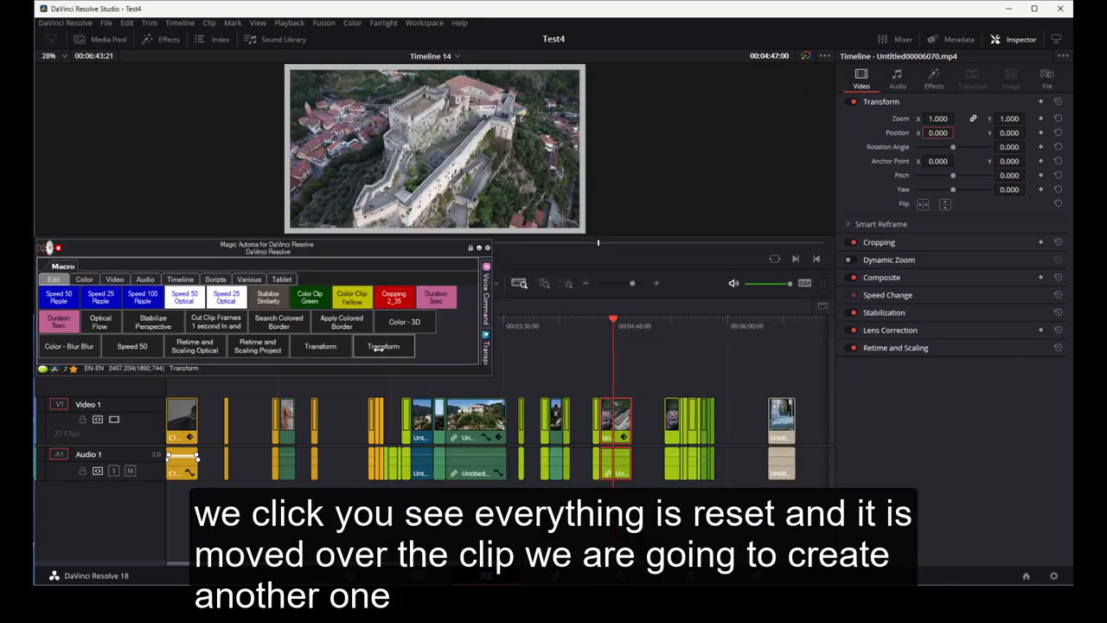
- Run the second Transform macro on the selected clip
{"action": "left_click", "coordinate": [378, 348]}
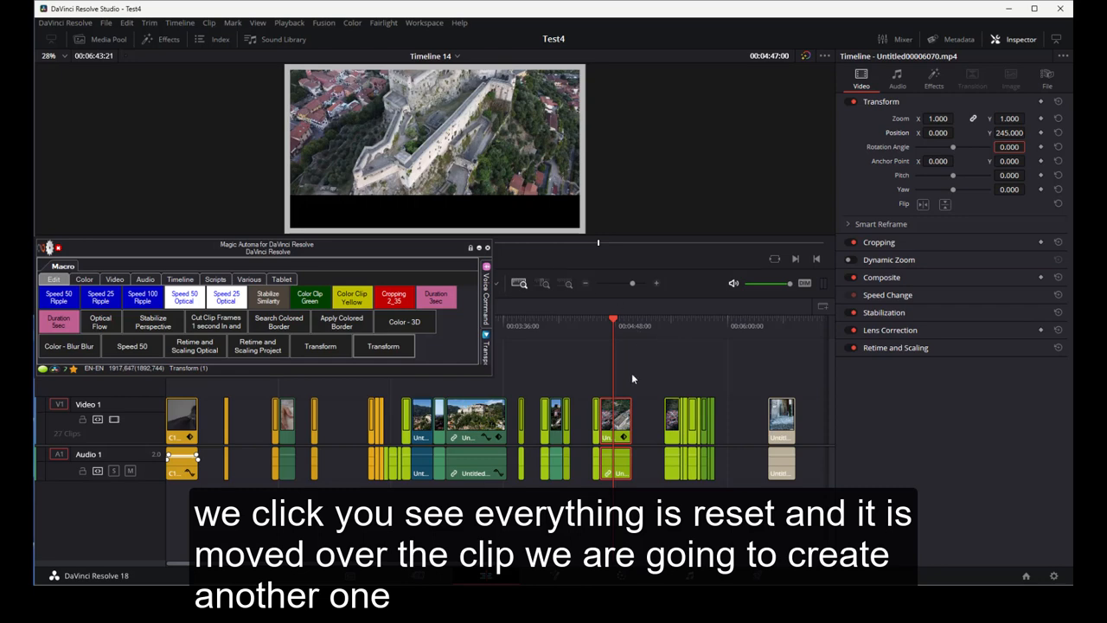
{"action": "left_click", "coordinate": [663, 340]}
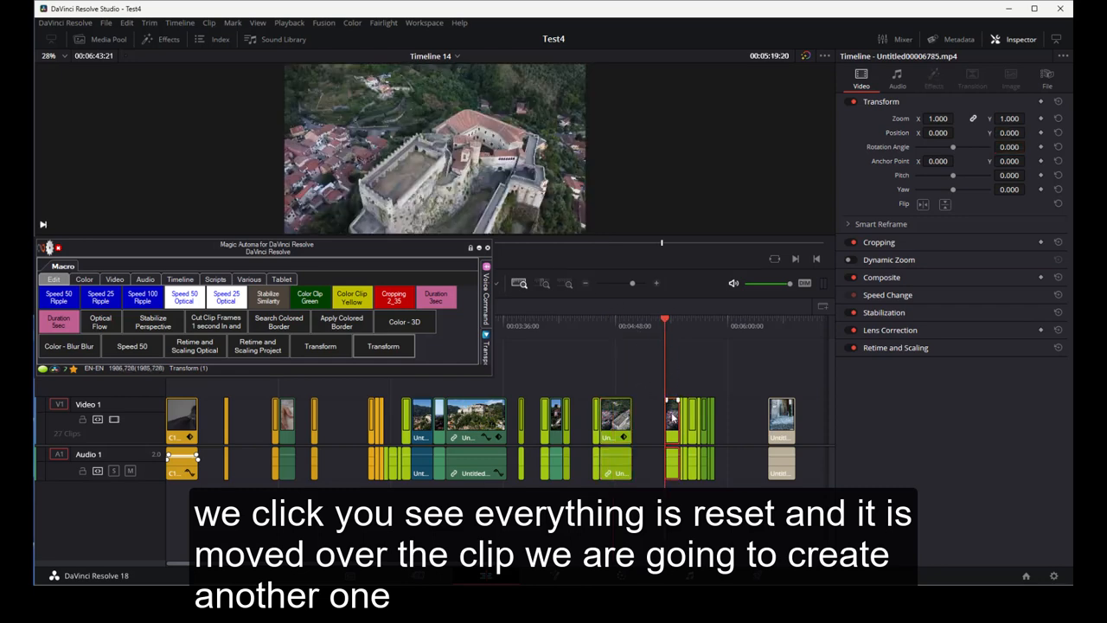
{"action": "left_click", "coordinate": [617, 425]}
{"action": "left_click", "coordinate": [607, 331]}
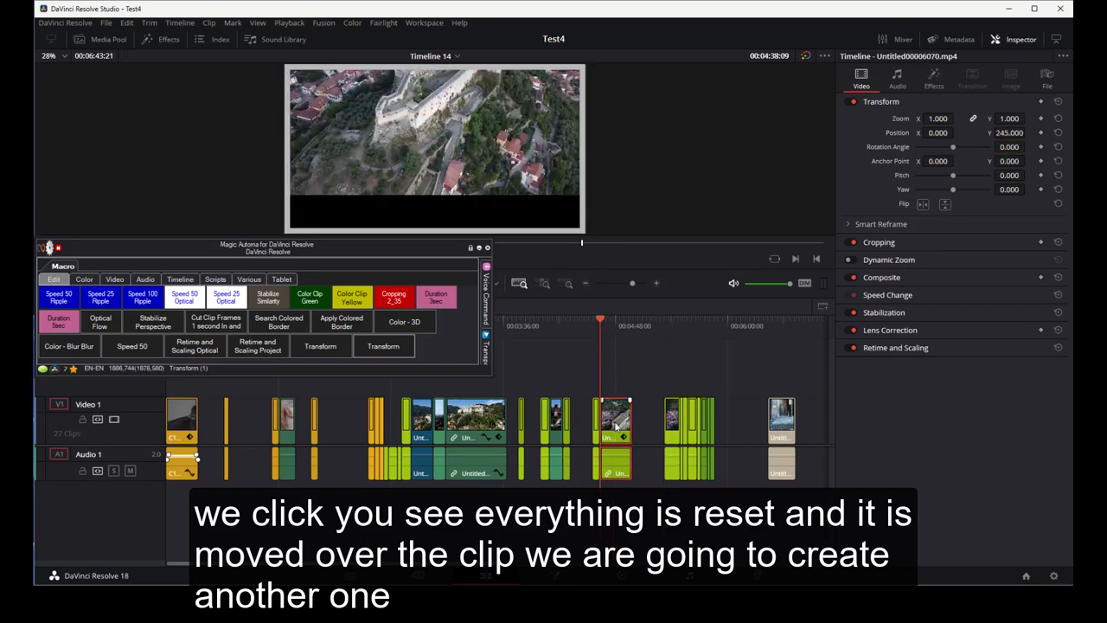
- Reset the clip's Transform settings and remove its Colored Border effect
{"action": "left_click", "coordinate": [1058, 101]}
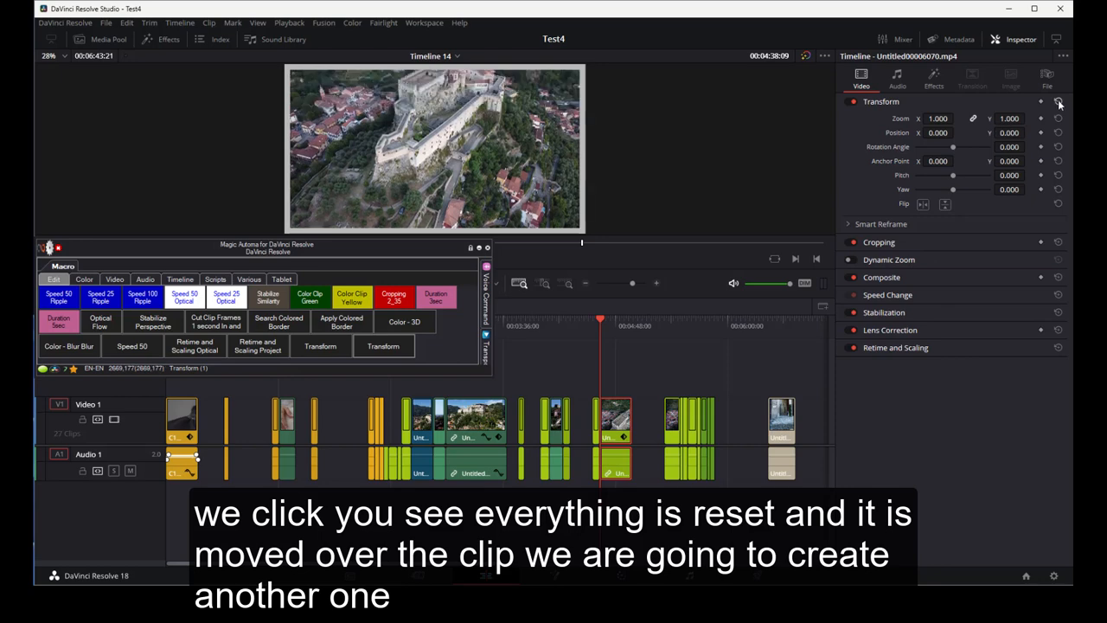
{"action": "left_click", "coordinate": [935, 79]}
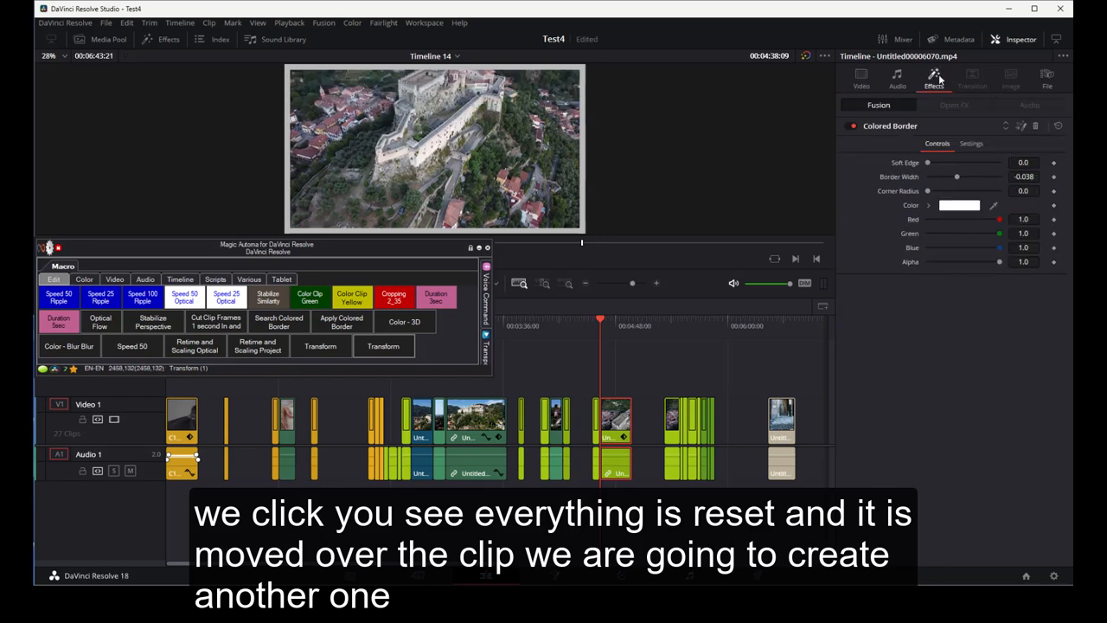
{"action": "left_click", "coordinate": [1036, 127]}
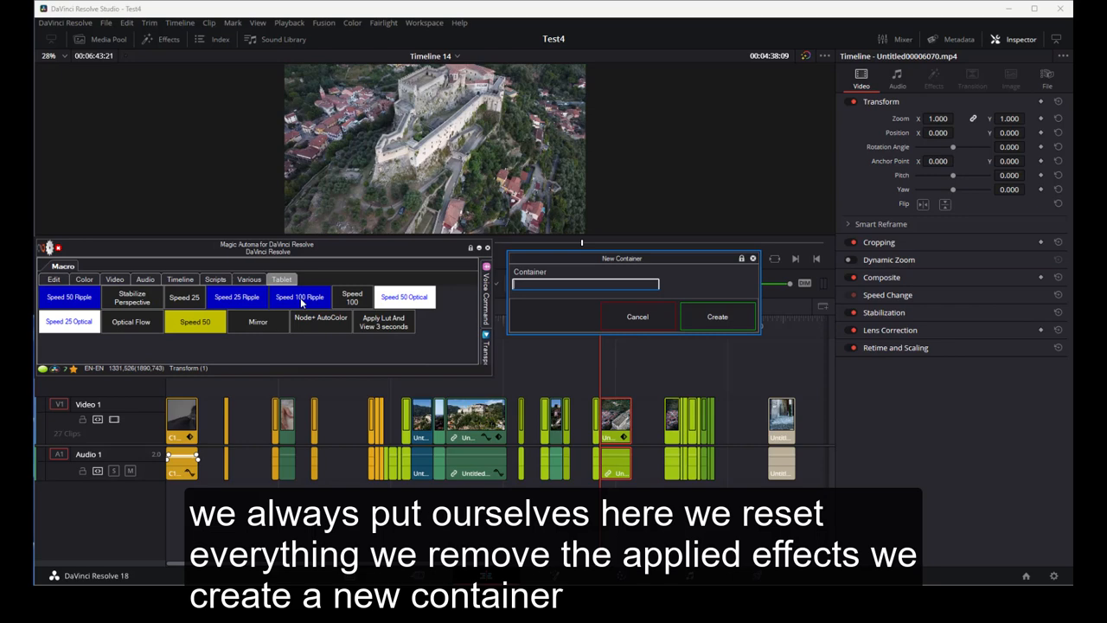
- Create a new macro container named Transform and open it
{"action": "type", "text": "Transform"}
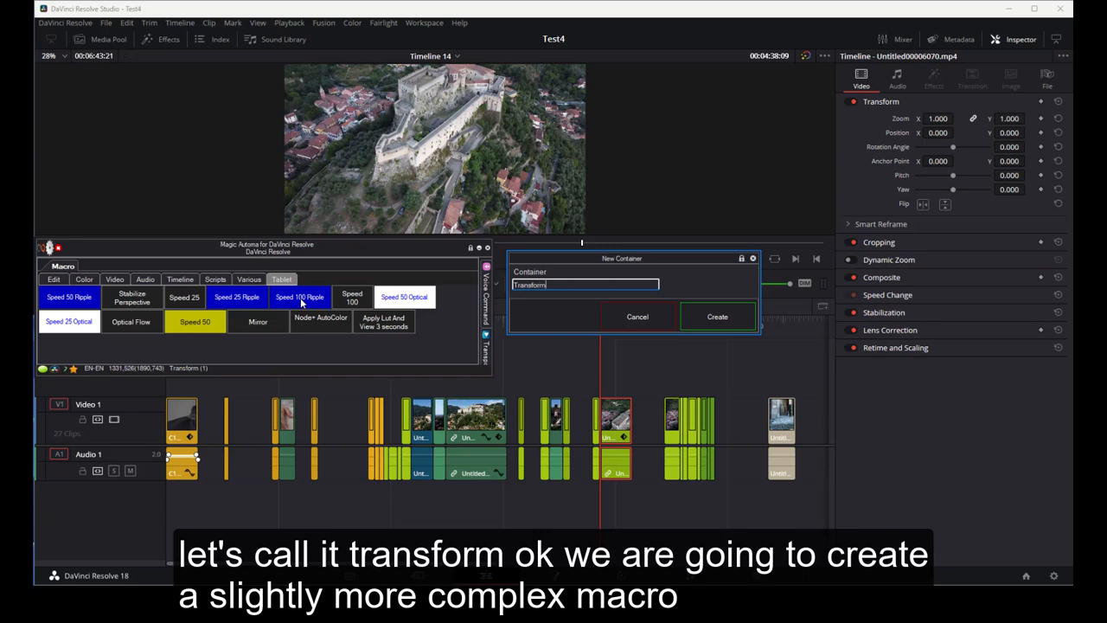
{"action": "left_click", "coordinate": [723, 315]}
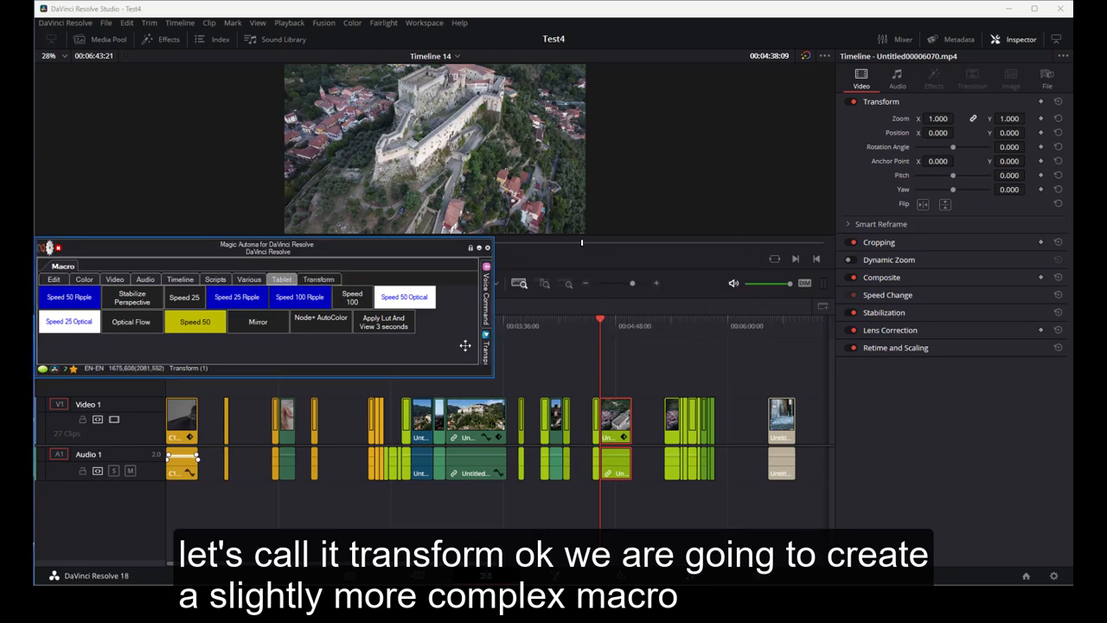
{"action": "left_click", "coordinate": [316, 280]}
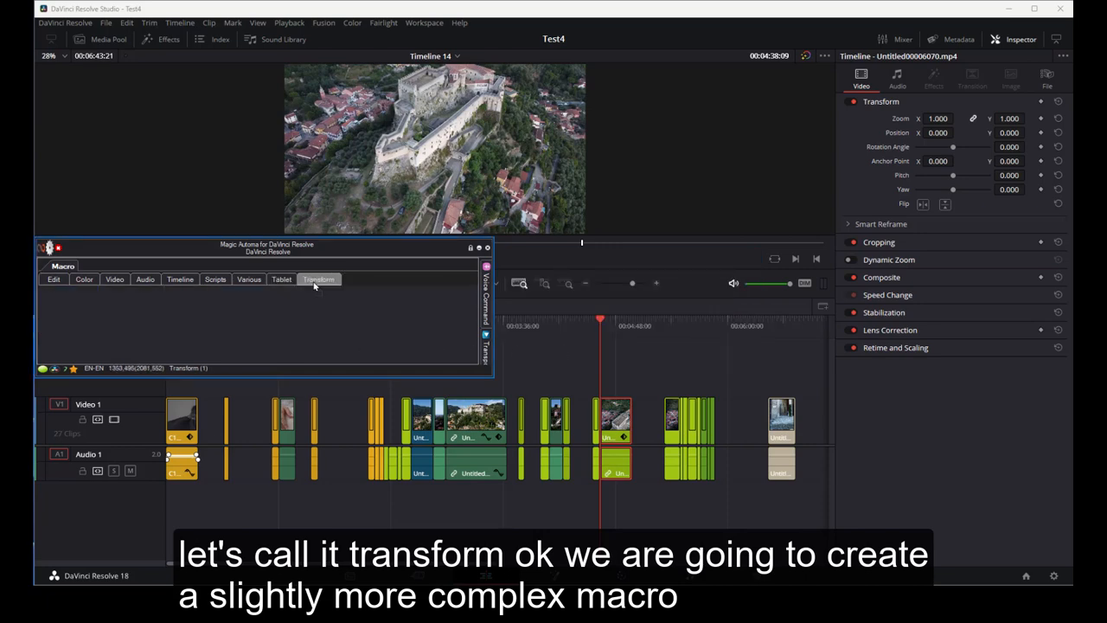
- Create a new macro in the Transform container using the Edit Page TRANSFORM command
{"action": "right_click", "coordinate": [109, 318]}
{"action": "left_click", "coordinate": [126, 333]}
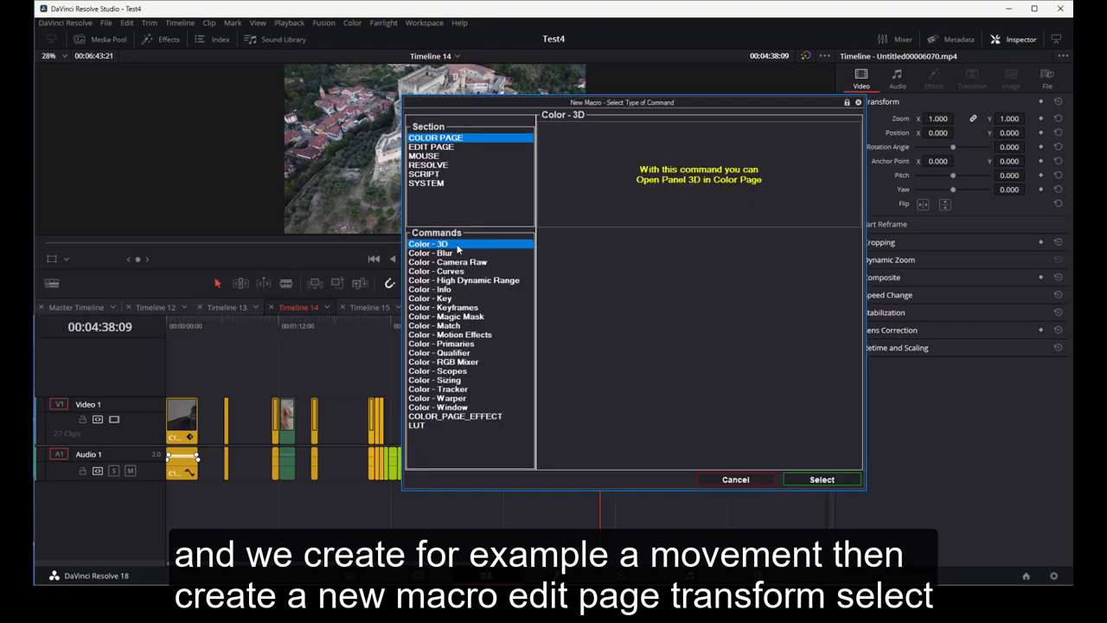
{"action": "left_click", "coordinate": [443, 149]}
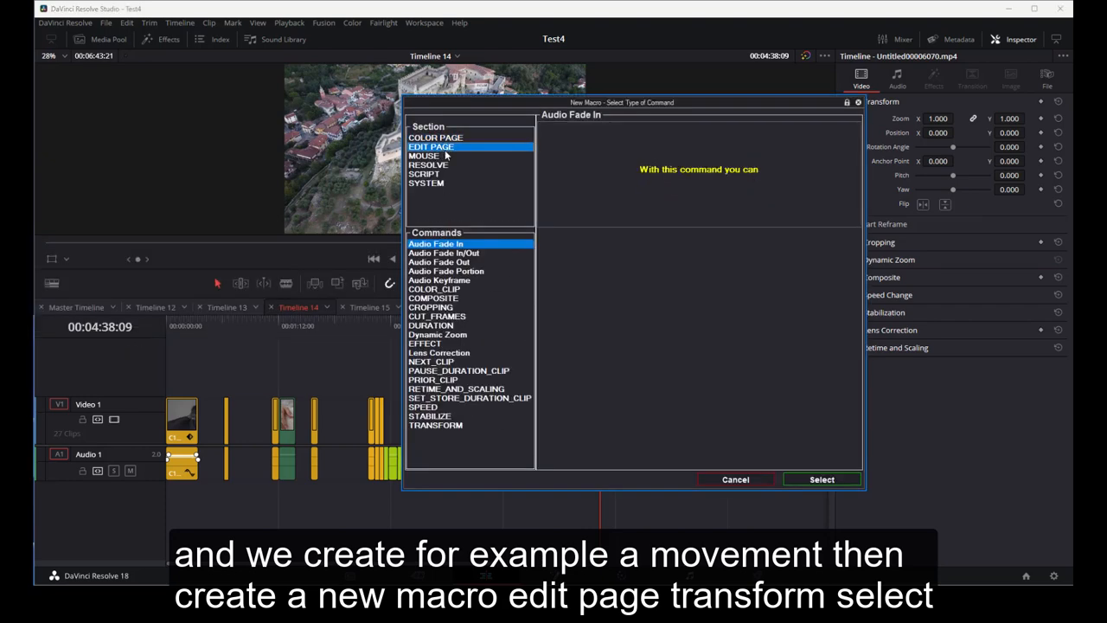
{"action": "left_click", "coordinate": [443, 426]}
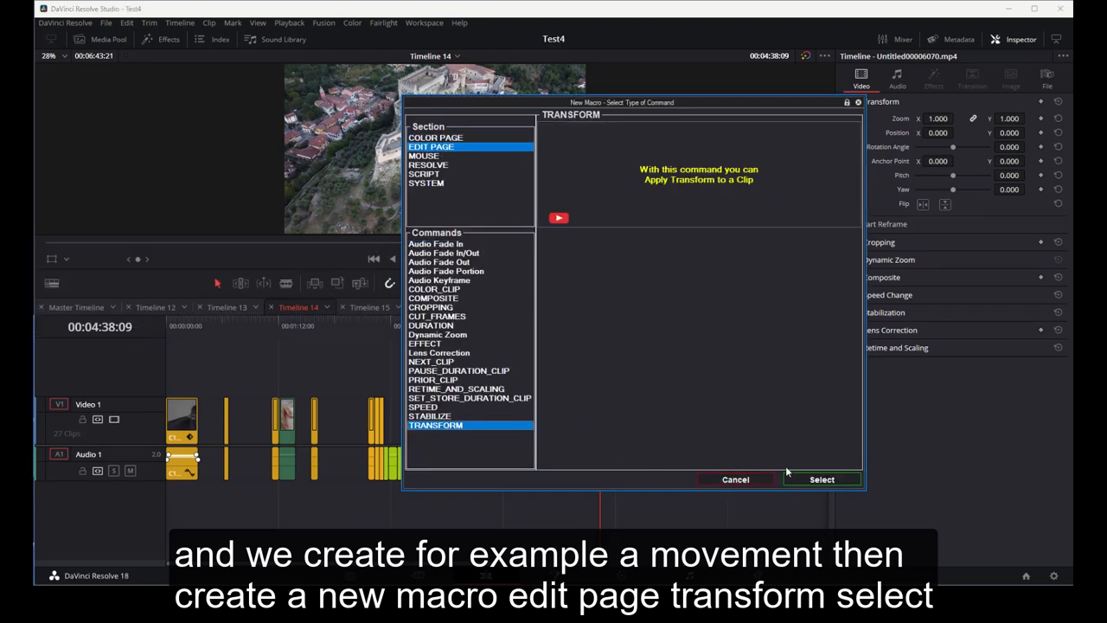
{"action": "left_click", "coordinate": [807, 480]}
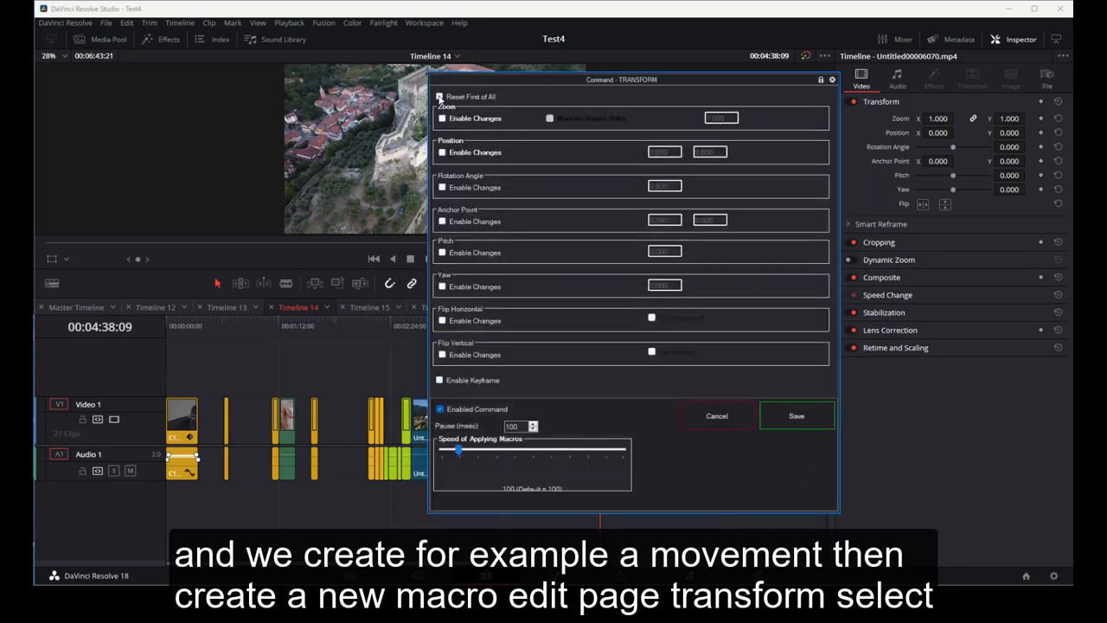
- Enable Reset First of All and Enable Keyframe, and turn on zoom changes with a zoom of 0.500
{"action": "left_click", "coordinate": [440, 97]}
{"action": "left_click", "coordinate": [440, 380]}
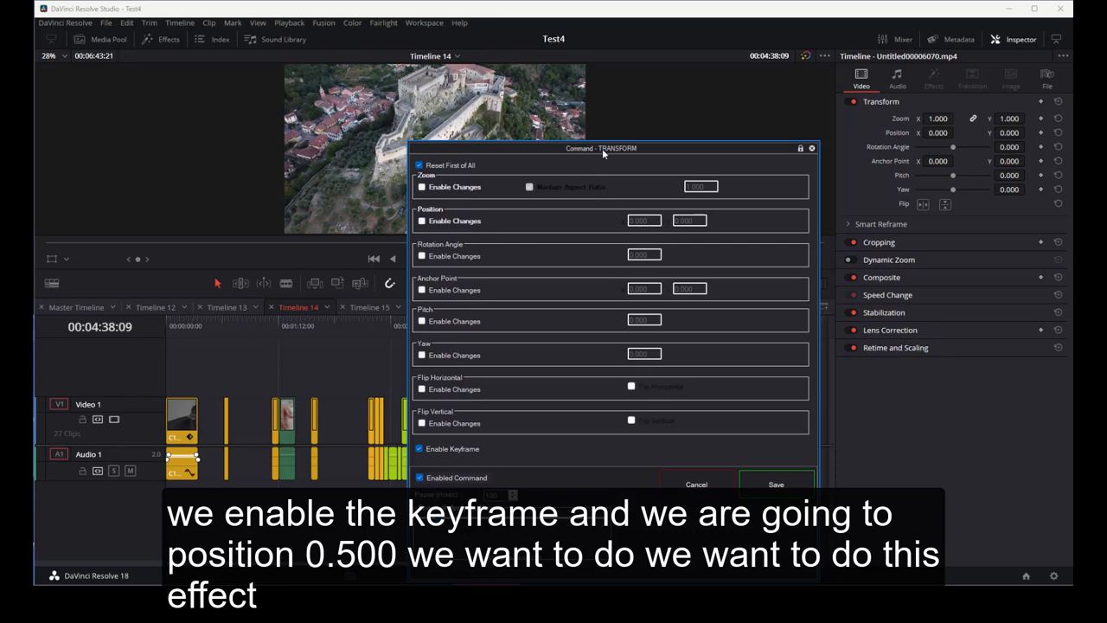
{"action": "left_click", "coordinate": [422, 187]}
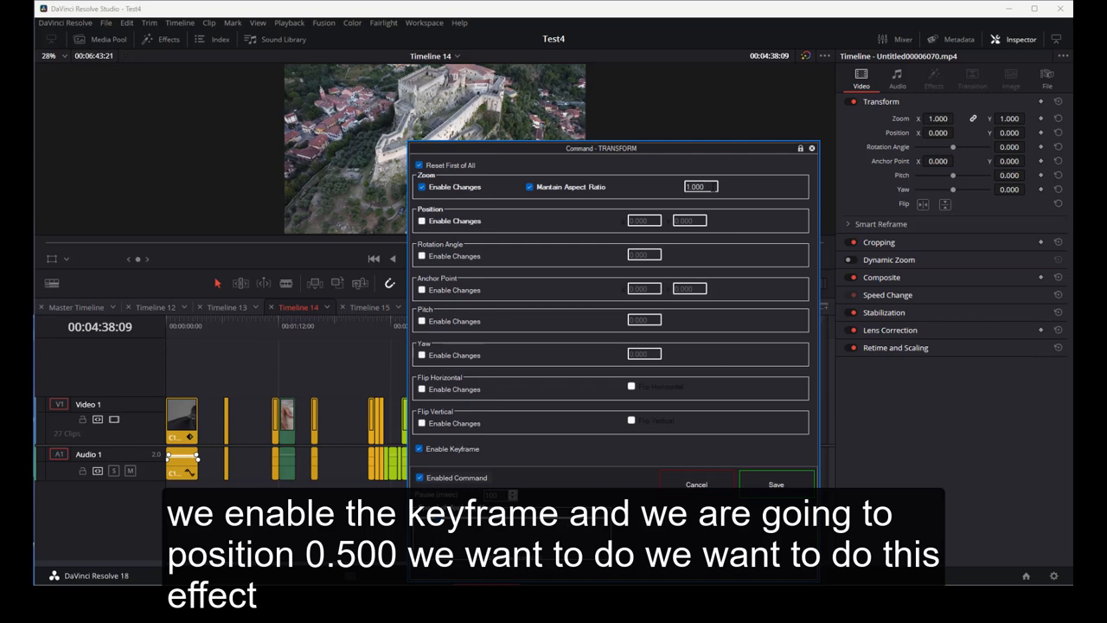
{"action": "left_click_drag", "start_coordinate": [715, 187], "coordinate": [656, 188]}
{"action": "type", "text": "0.500"}
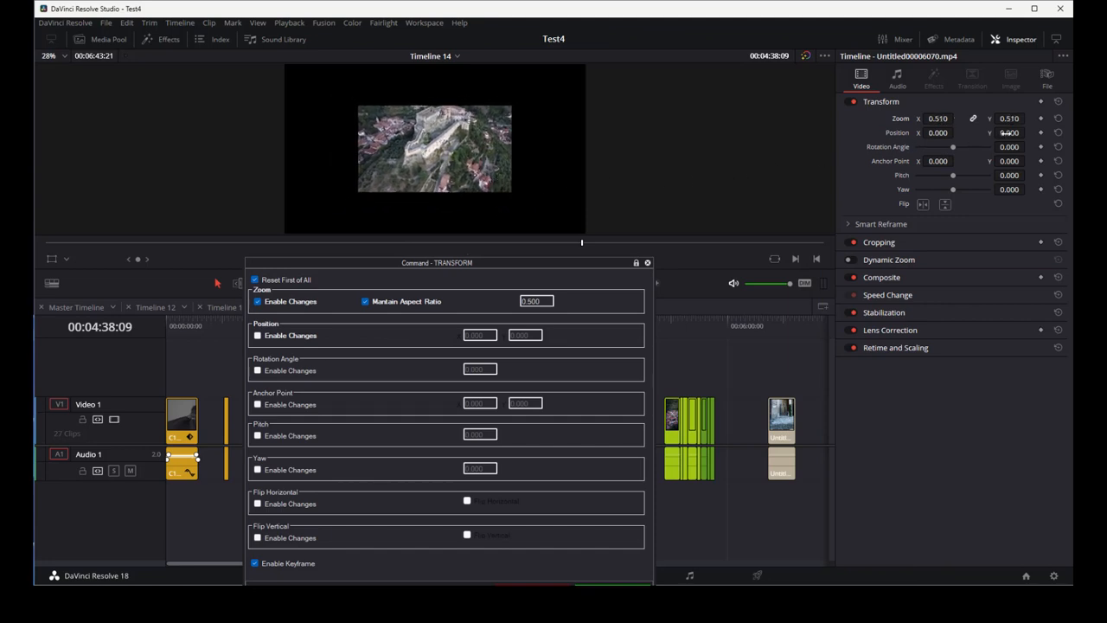
- Drag the clip's Position Y to about 251 and X to about -459 in the inspector to find target values
{"action": "left_click_drag", "start_coordinate": [1010, 132], "coordinate": [1029, 133]}
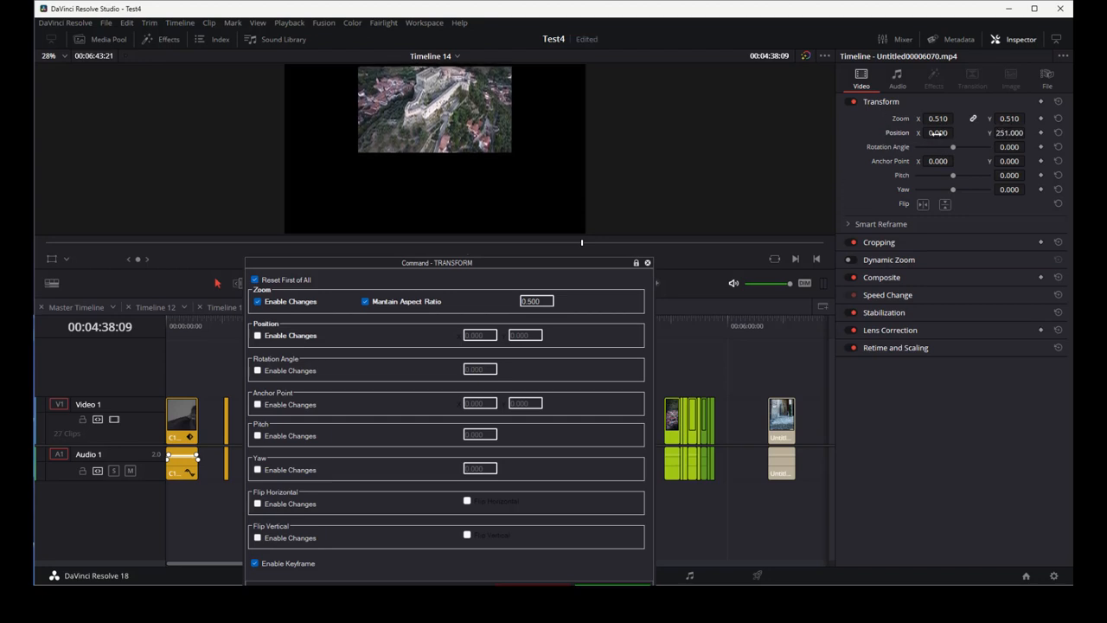
{"action": "left_click_drag", "start_coordinate": [938, 132], "coordinate": [955, 133]}
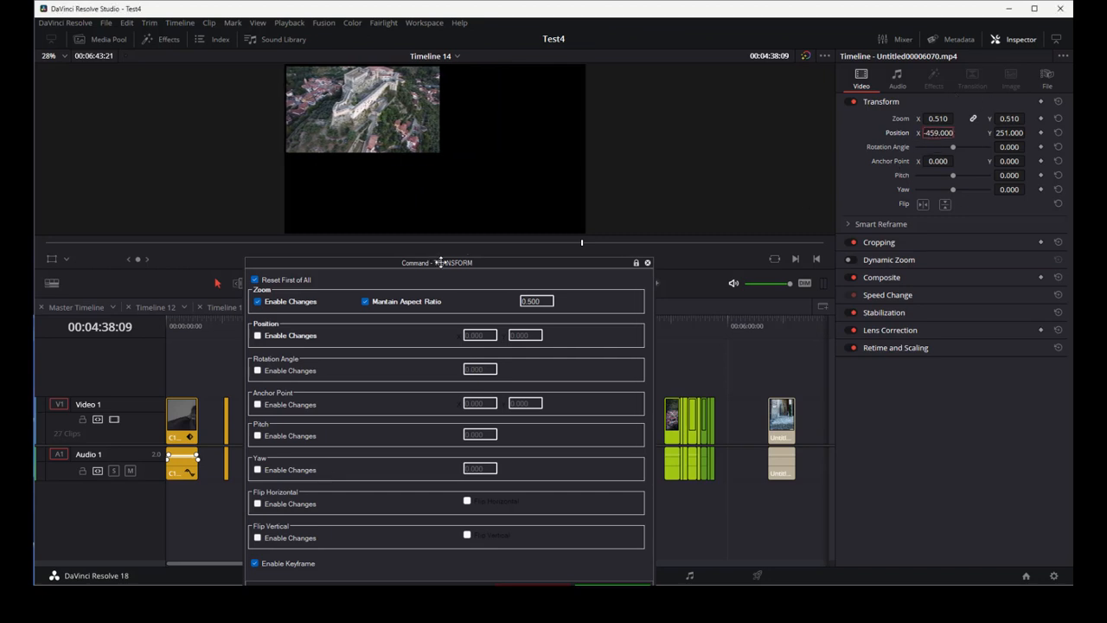
{"action": "left_click_drag", "start_coordinate": [445, 264], "coordinate": [612, 127]}
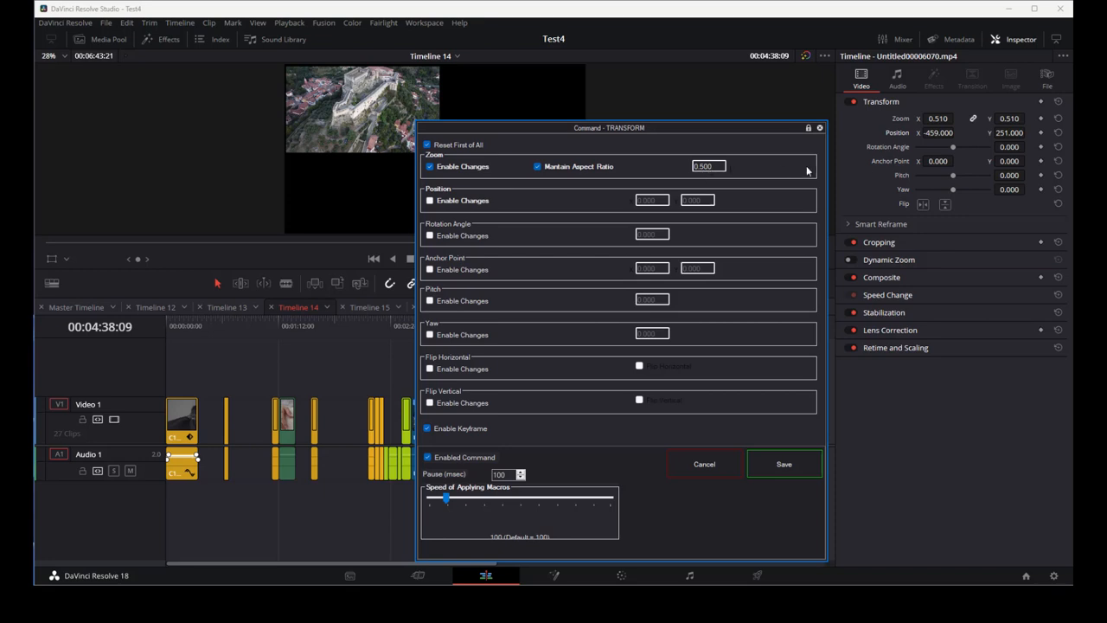
- Enable position changes with X -459.000 and Y 250.000 and save the Transform command
{"action": "left_click", "coordinate": [430, 200]}
{"action": "left_click_drag", "start_coordinate": [709, 201], "coordinate": [682, 199]}
{"action": "type", "text": "250.00"}
{"action": "key", "text": "shift+Tab"}
{"action": "type", "text": "-459.000"}
{"action": "key", "text": "Tab"}
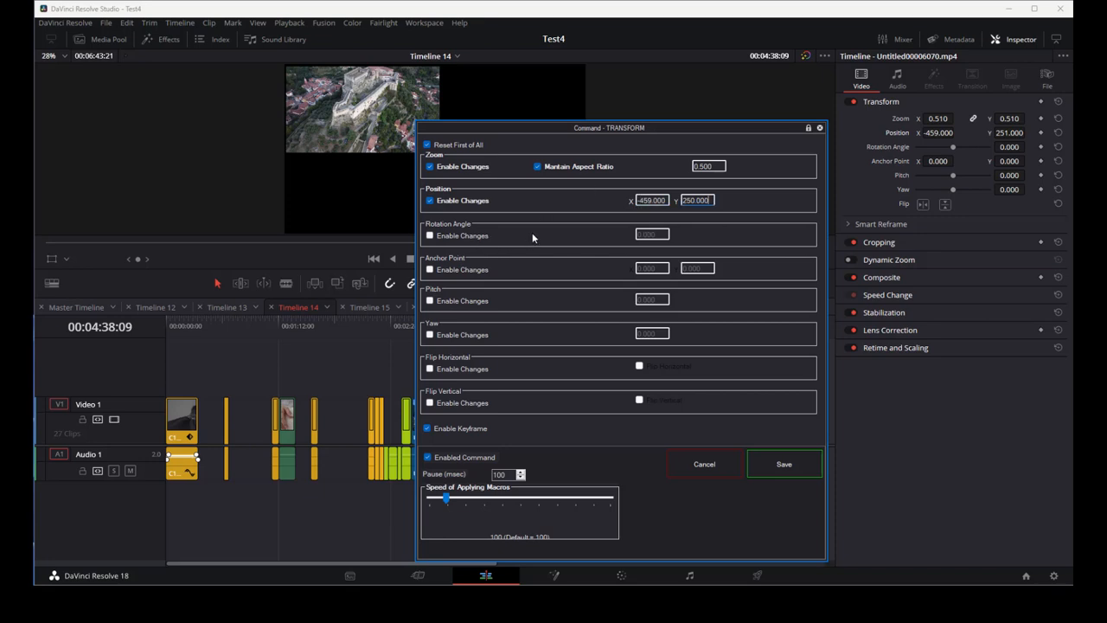
{"action": "left_click", "coordinate": [762, 465]}
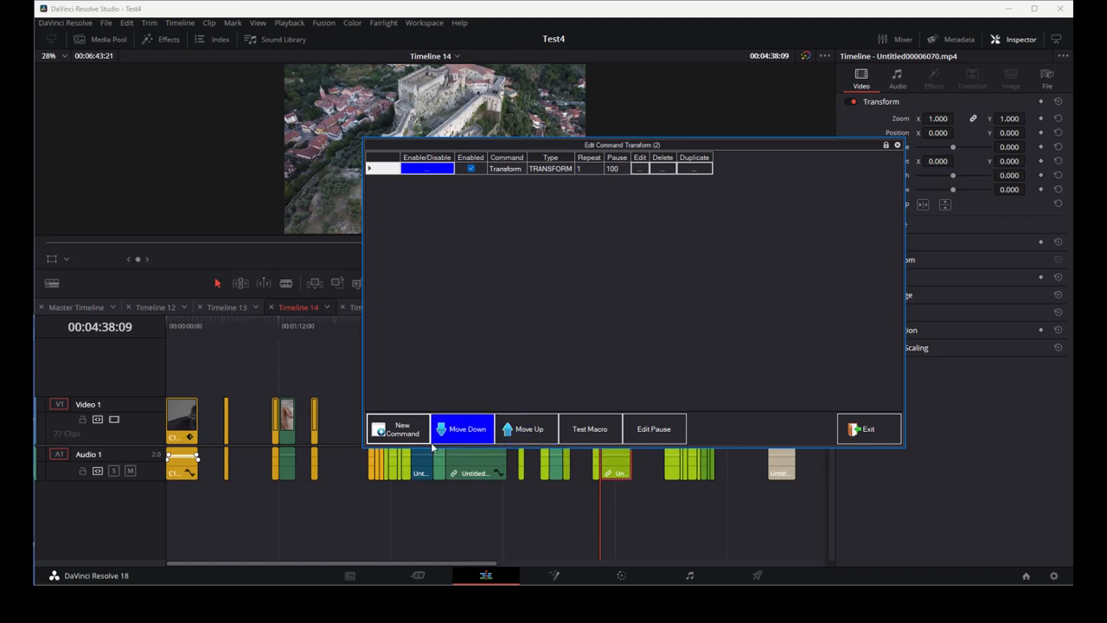
- Add a new command to the macro using the Resolve section's SHORTCUT type
{"action": "left_click", "coordinate": [403, 427]}
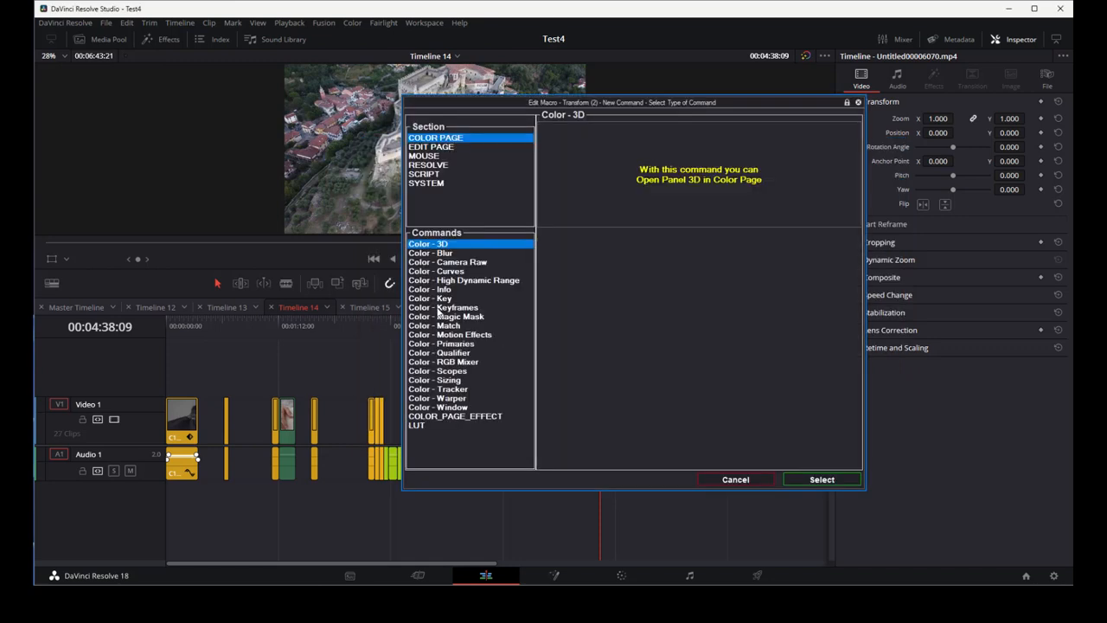
{"action": "left_click", "coordinate": [436, 166]}
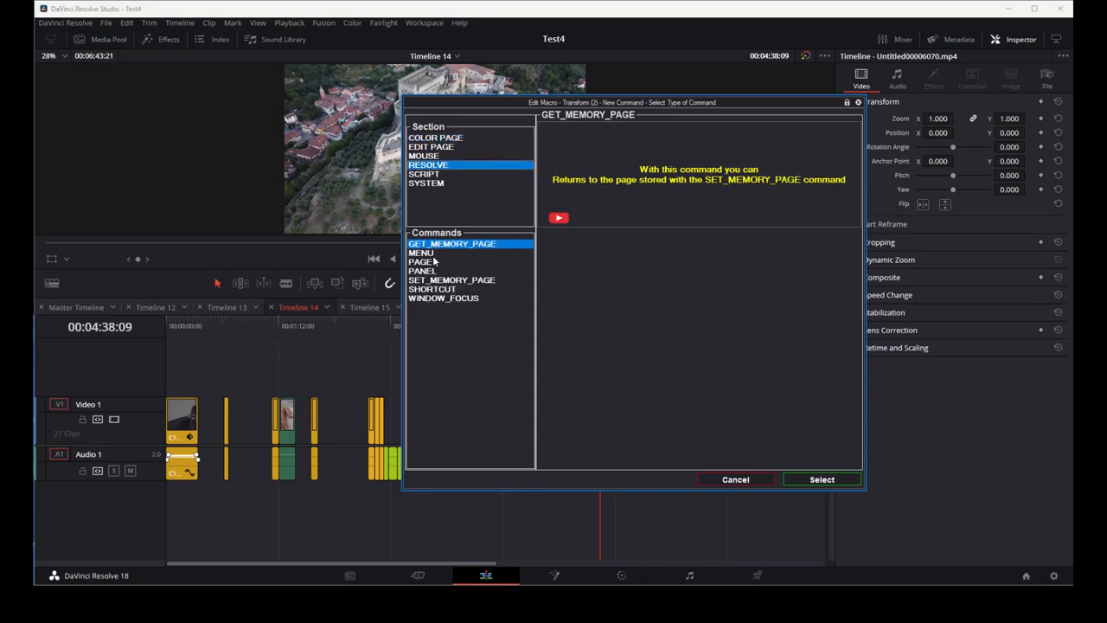
{"action": "left_click", "coordinate": [435, 291]}
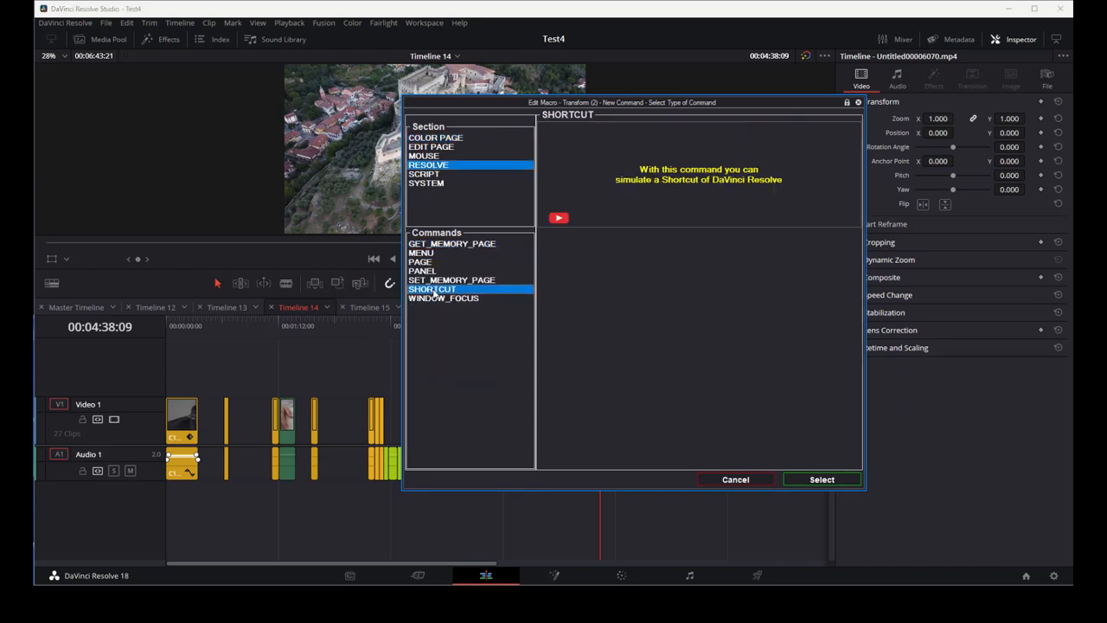
{"action": "left_click", "coordinate": [803, 479]}
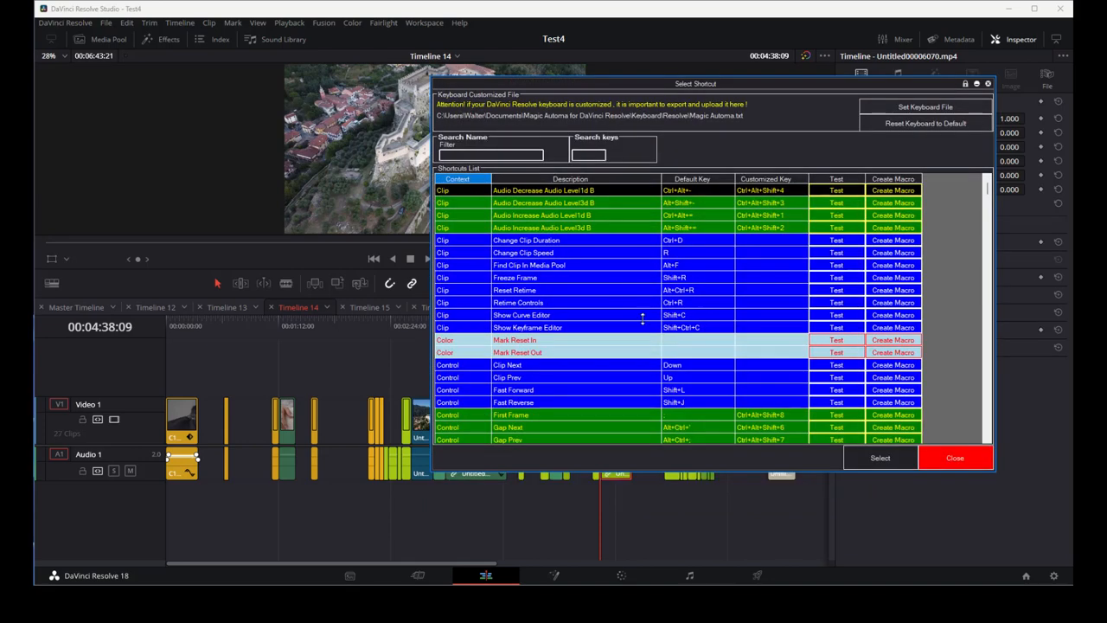
- Filter shortcuts by "last", choose the Control Last Frame shortcut, and save the shortcut command
{"action": "left_click", "coordinate": [486, 154]}
{"action": "type", "text": "last"}
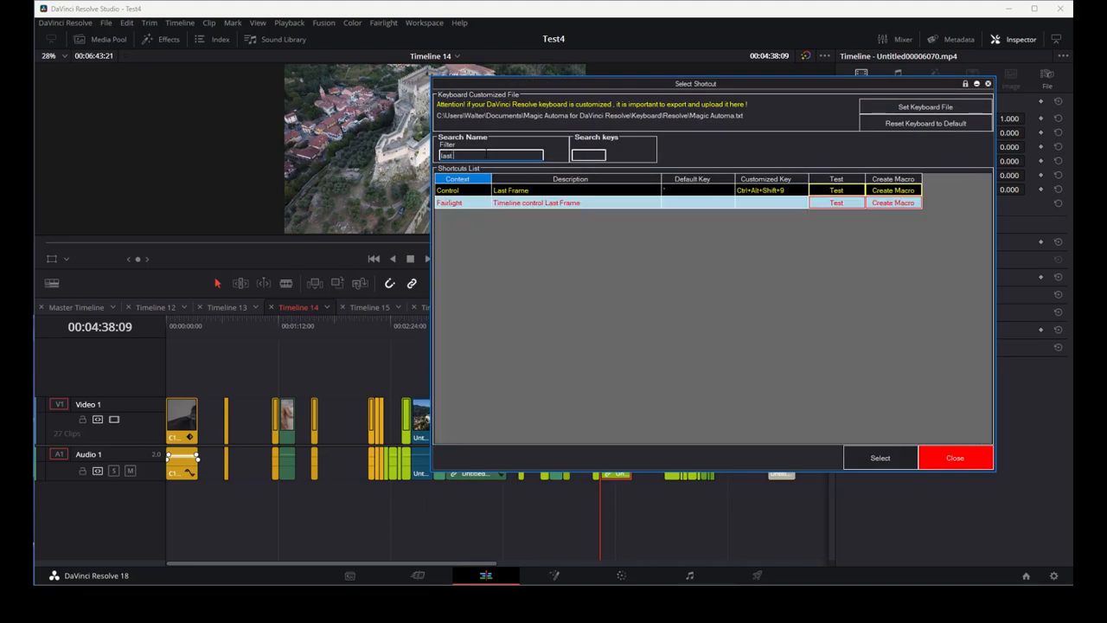
{"action": "left_click", "coordinate": [758, 190]}
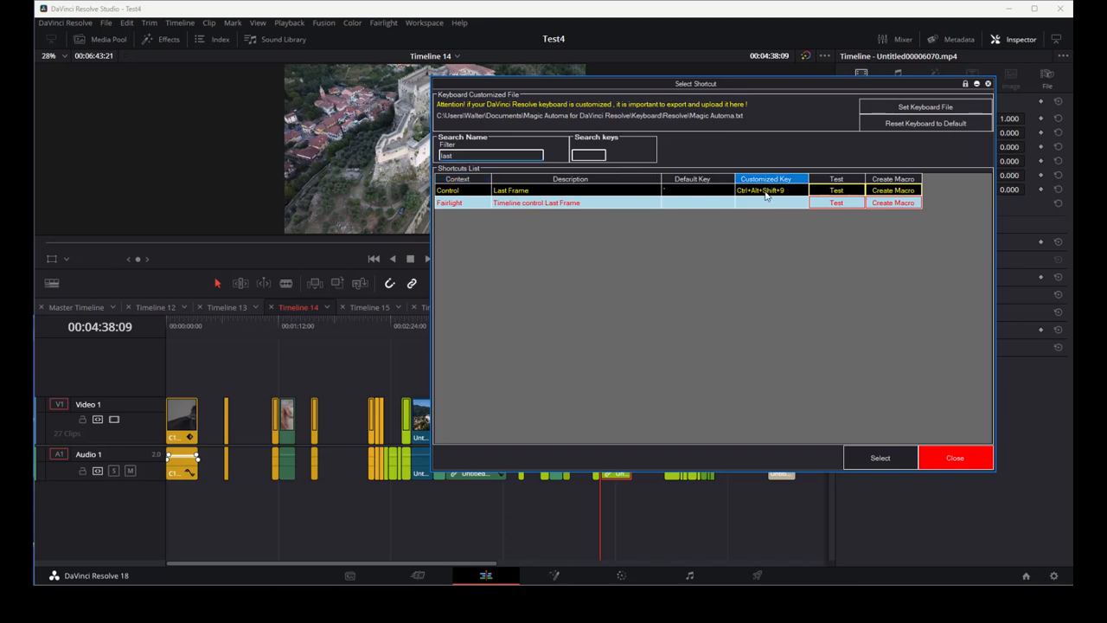
{"action": "left_click", "coordinate": [880, 459]}
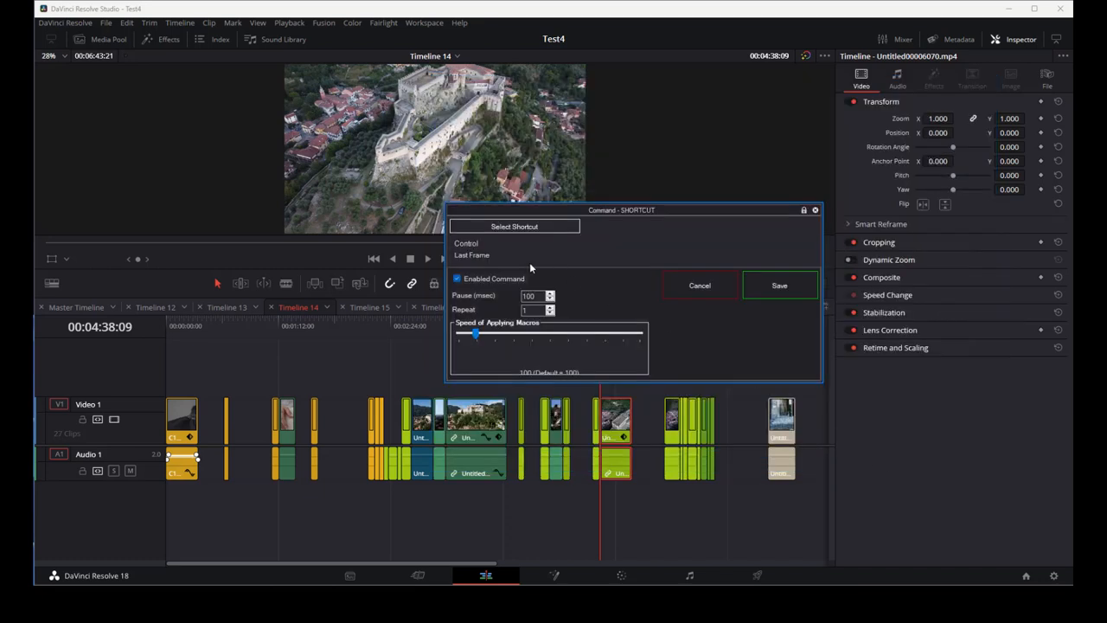
{"action": "left_click", "coordinate": [761, 288]}
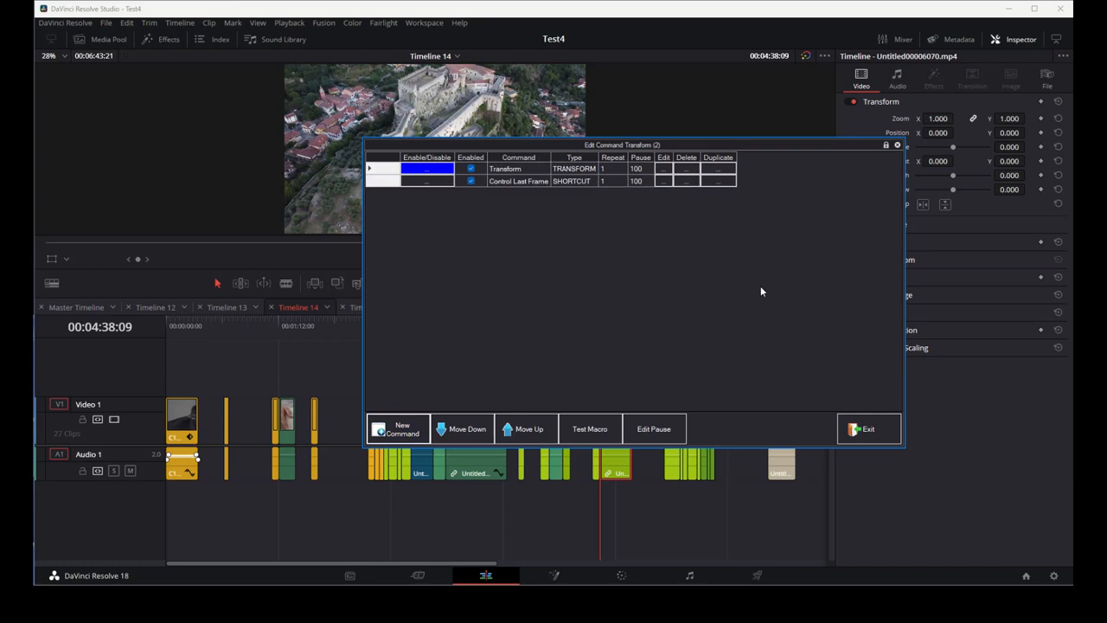
- Reopen the macro's command list and add another Edit Page TRANSFORM command
{"action": "left_click", "coordinate": [858, 429]}
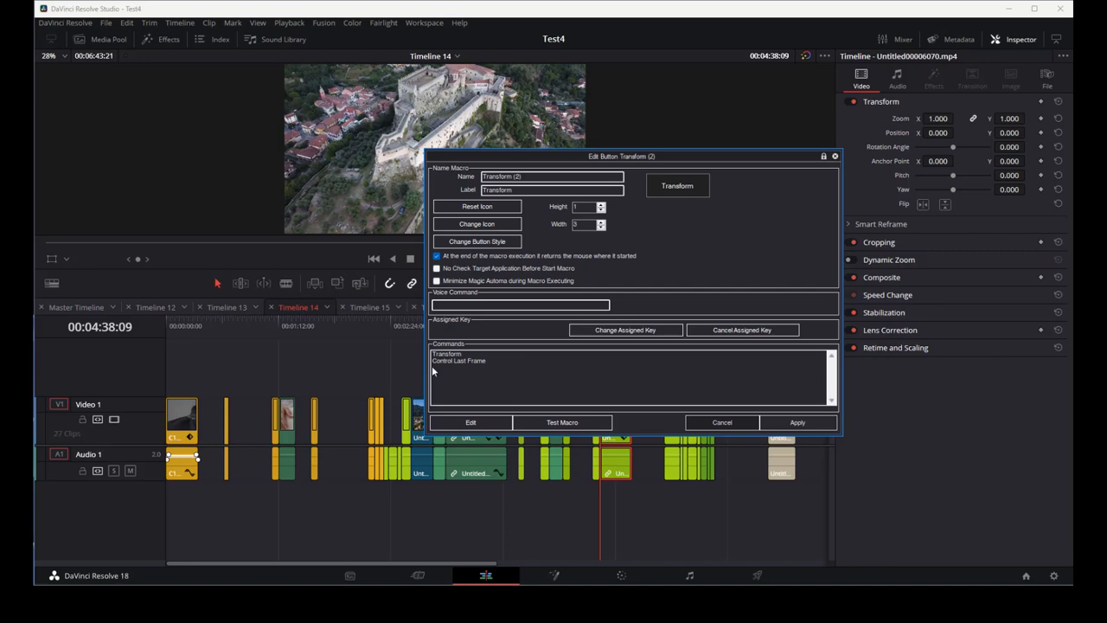
{"action": "double_click", "coordinate": [506, 377]}
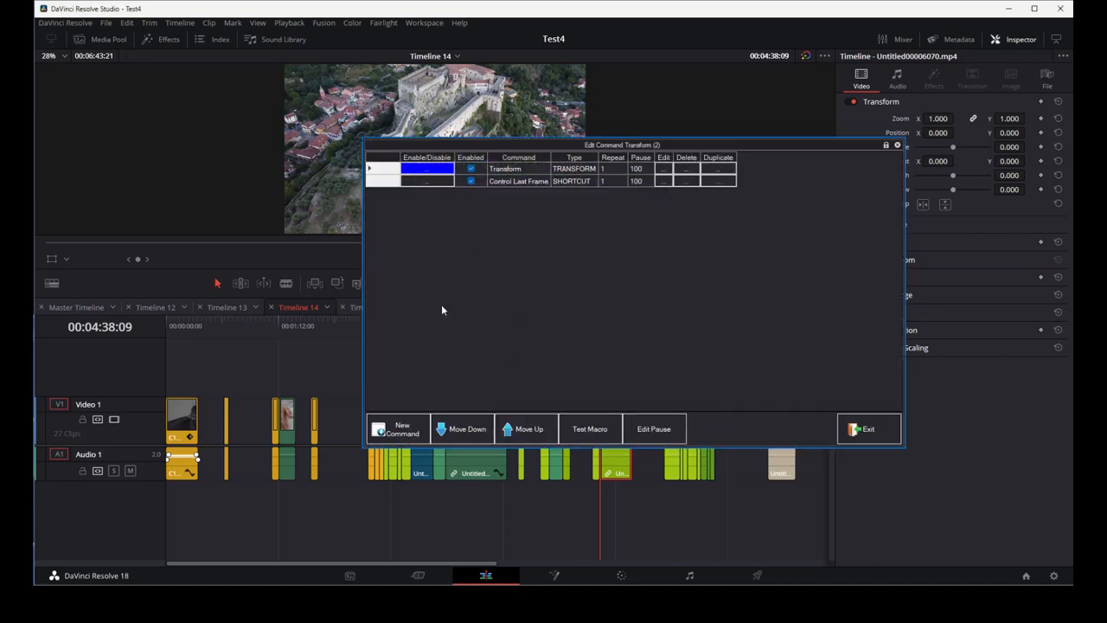
{"action": "left_click", "coordinate": [406, 428]}
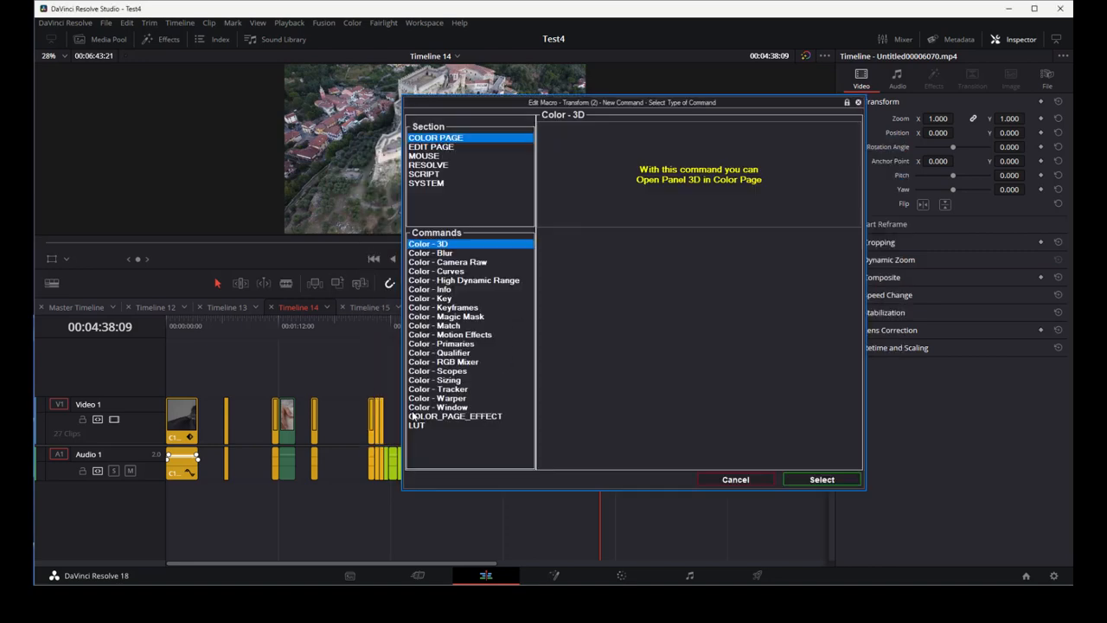
{"action": "left_click", "coordinate": [438, 149]}
{"action": "left_click", "coordinate": [441, 426]}
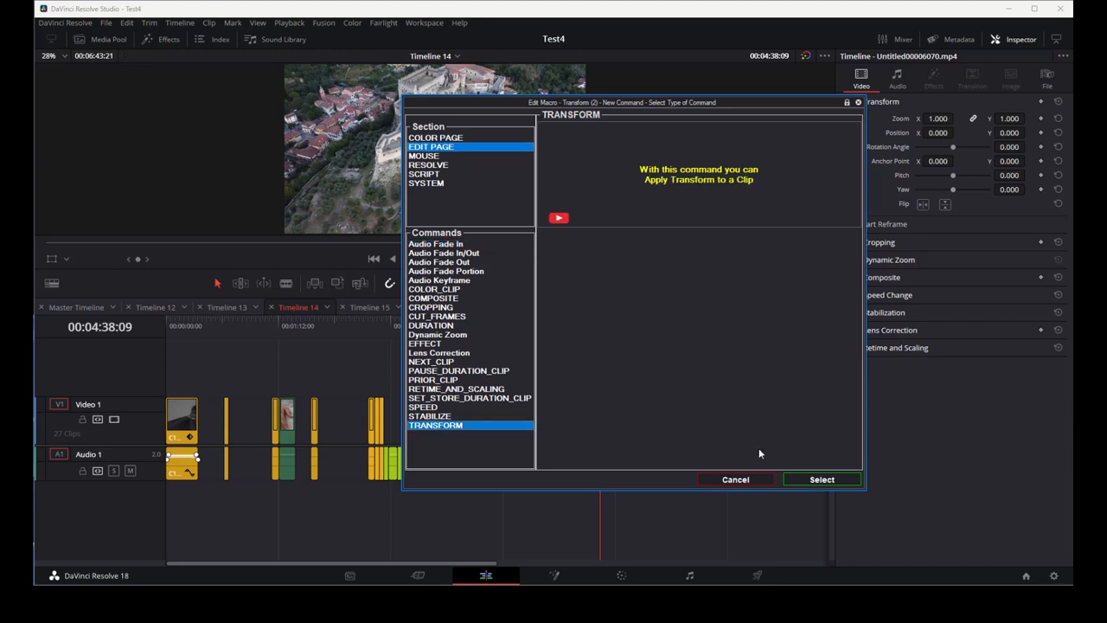
{"action": "left_click", "coordinate": [818, 479]}
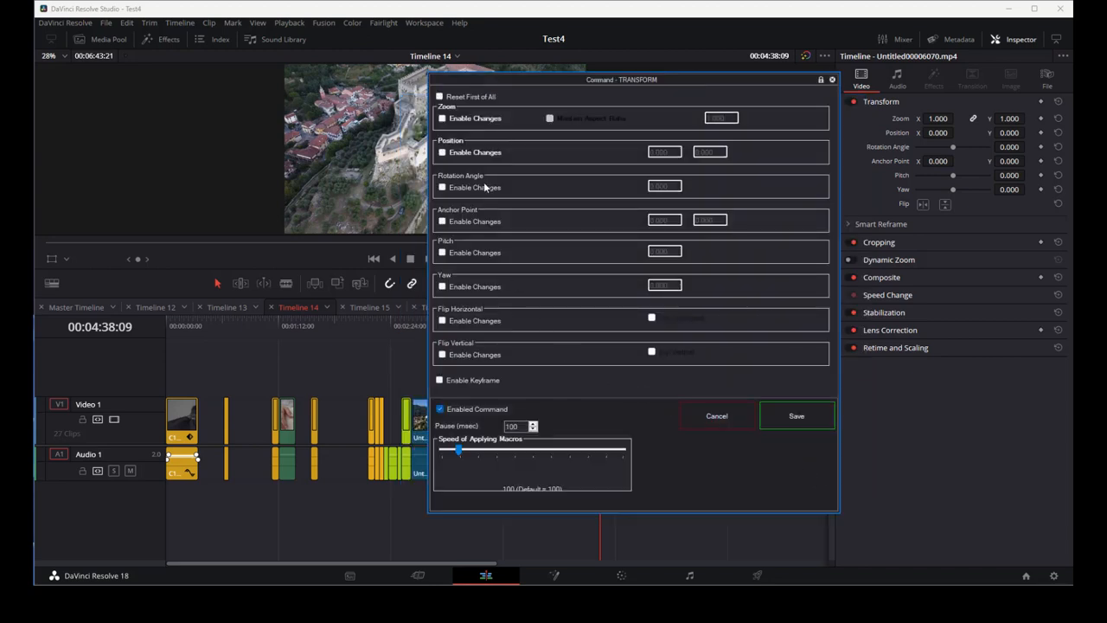
- Enable position changes with X 460.000 and Y -252.000, save the command, and exit the command list
{"action": "left_click", "coordinate": [442, 153]}
{"action": "left_click_drag", "start_coordinate": [672, 153], "coordinate": [615, 154]}
{"action": "type", "text": "460.0000"}
{"action": "key", "text": "Tab"}
{"action": "type", "text": "-252.000"}
{"action": "key", "text": "Tab"}
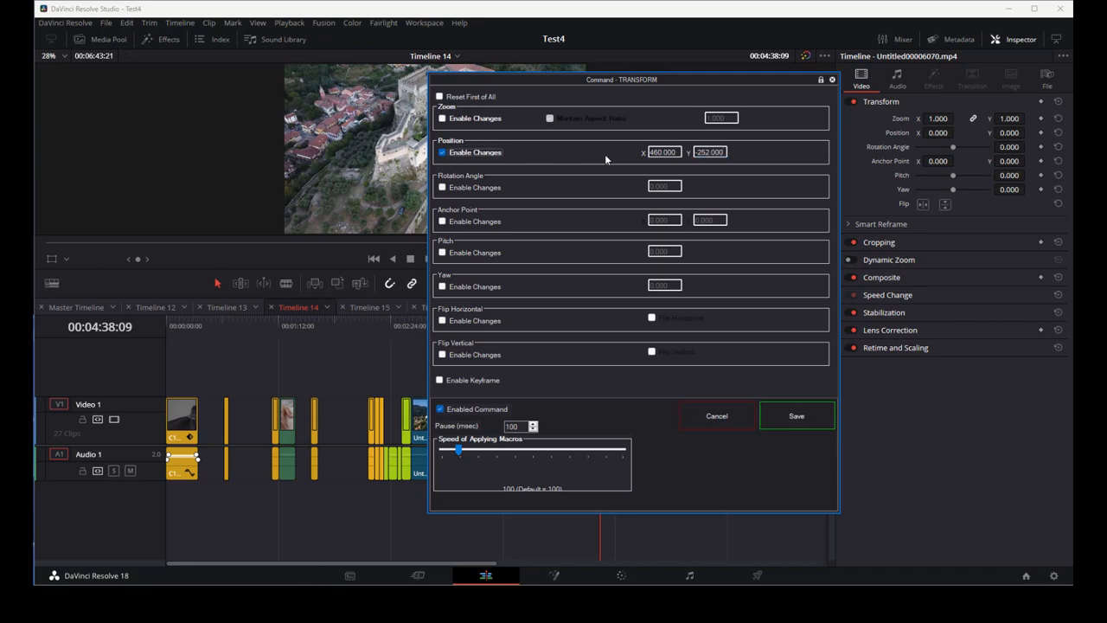
{"action": "left_click", "coordinate": [777, 418]}
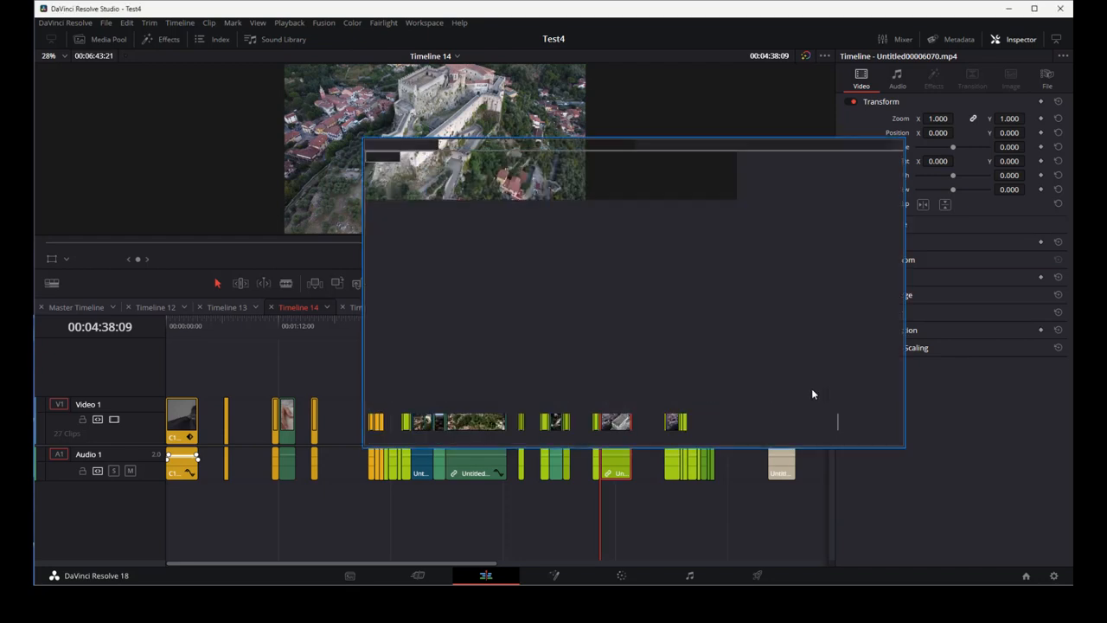
{"action": "left_click", "coordinate": [865, 429]}
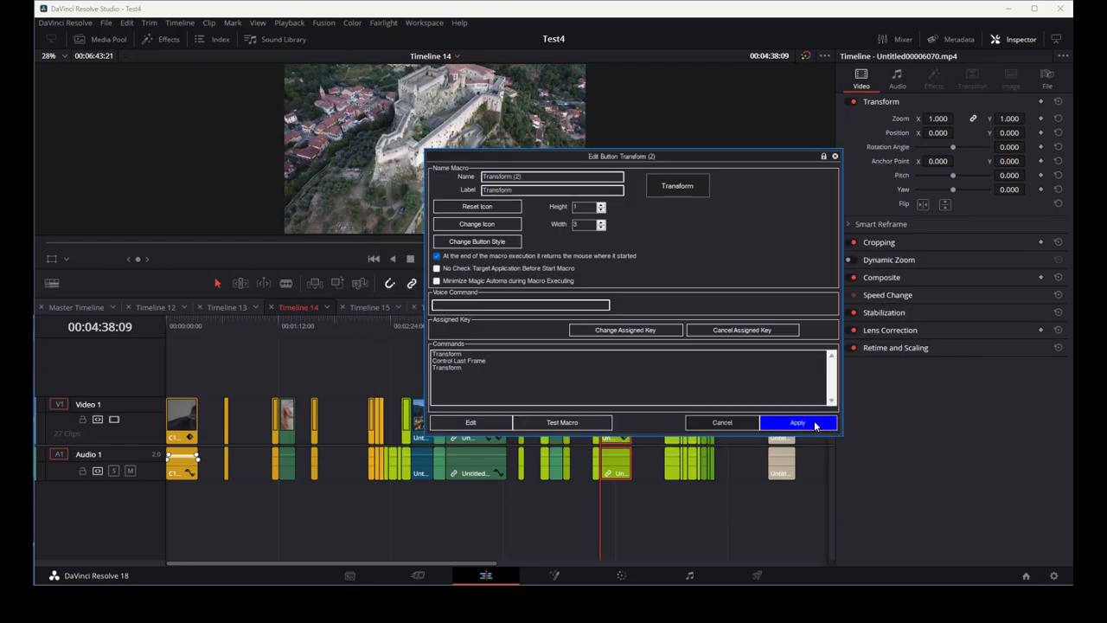
- Apply the macro edits, select the clip on the timeline, and run the Transform macro on it
{"action": "left_click", "coordinate": [804, 420]}
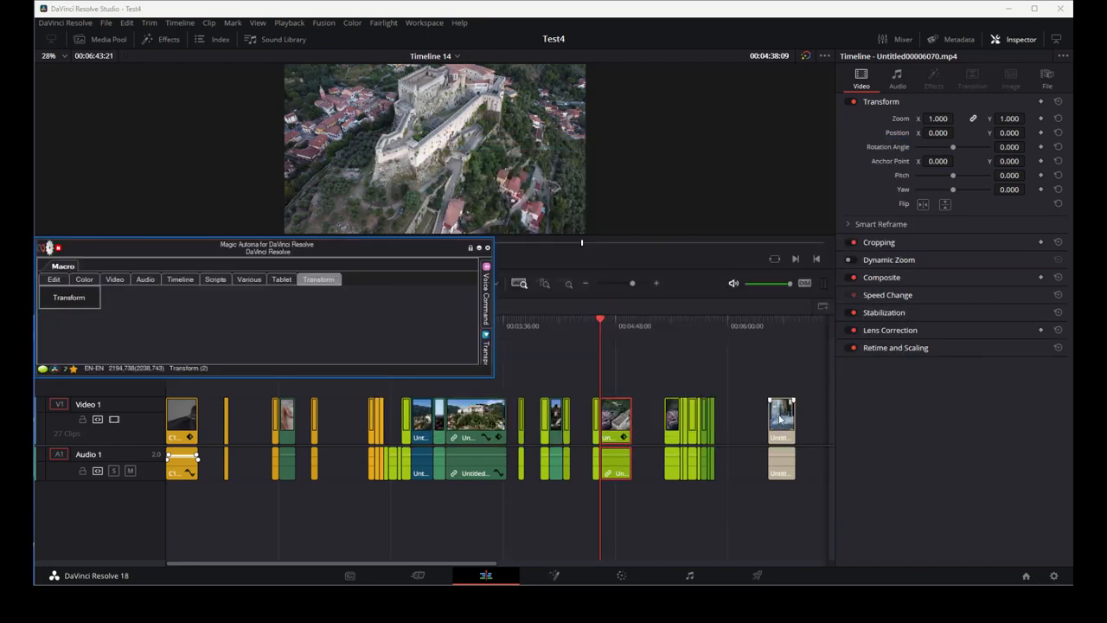
{"action": "left_click", "coordinate": [614, 426]}
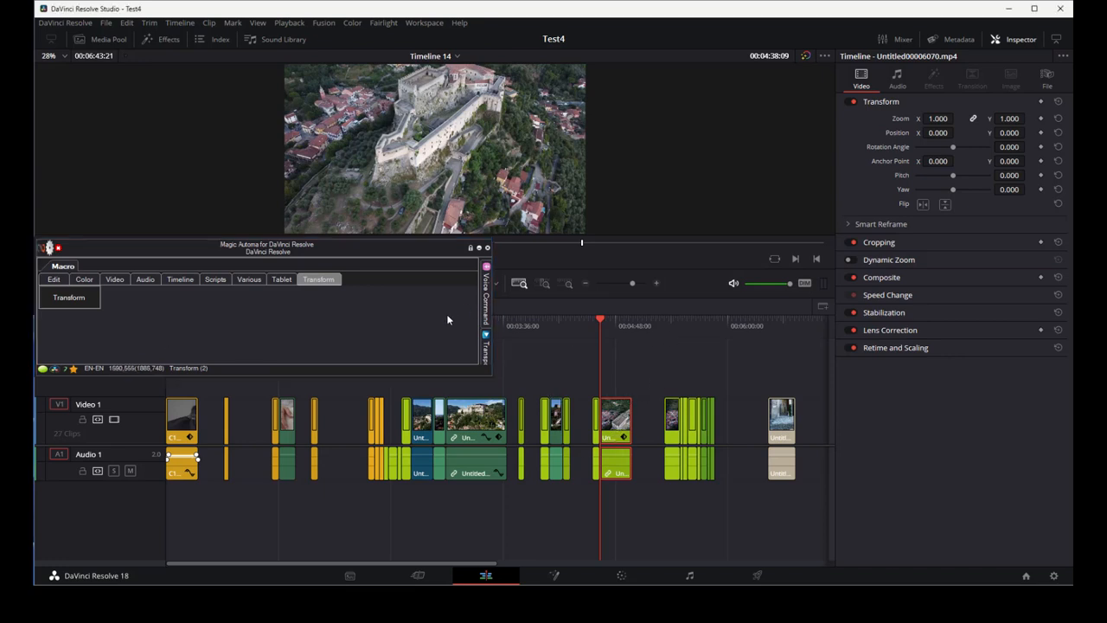
{"action": "left_click", "coordinate": [84, 299]}
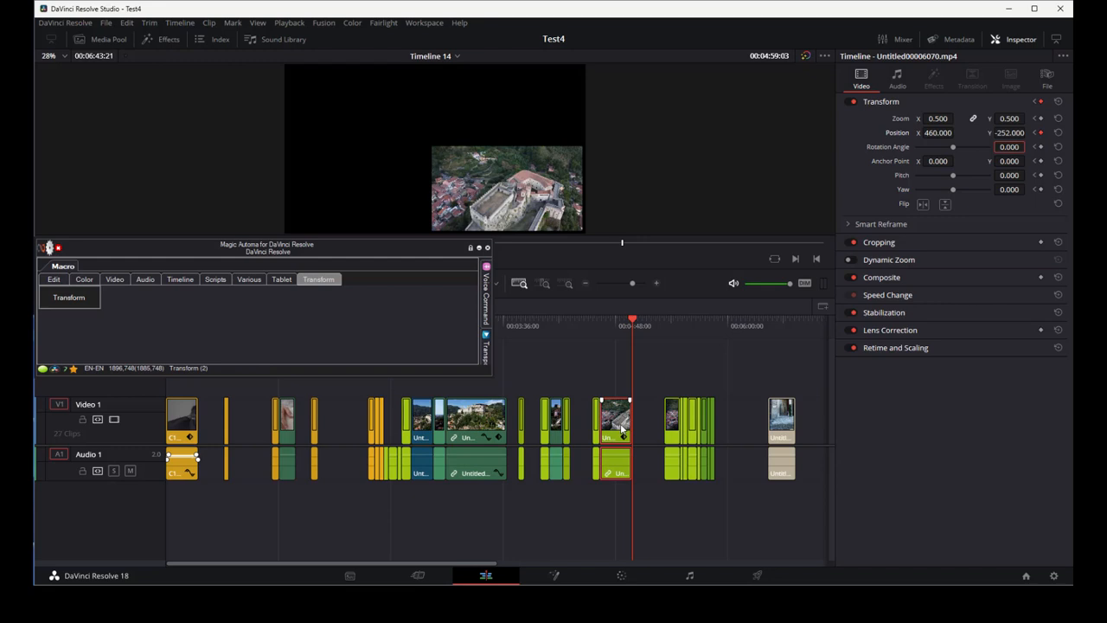
- Move the playhead back to the clip's start and play it to preview the animation
{"action": "left_click", "coordinate": [600, 325]}
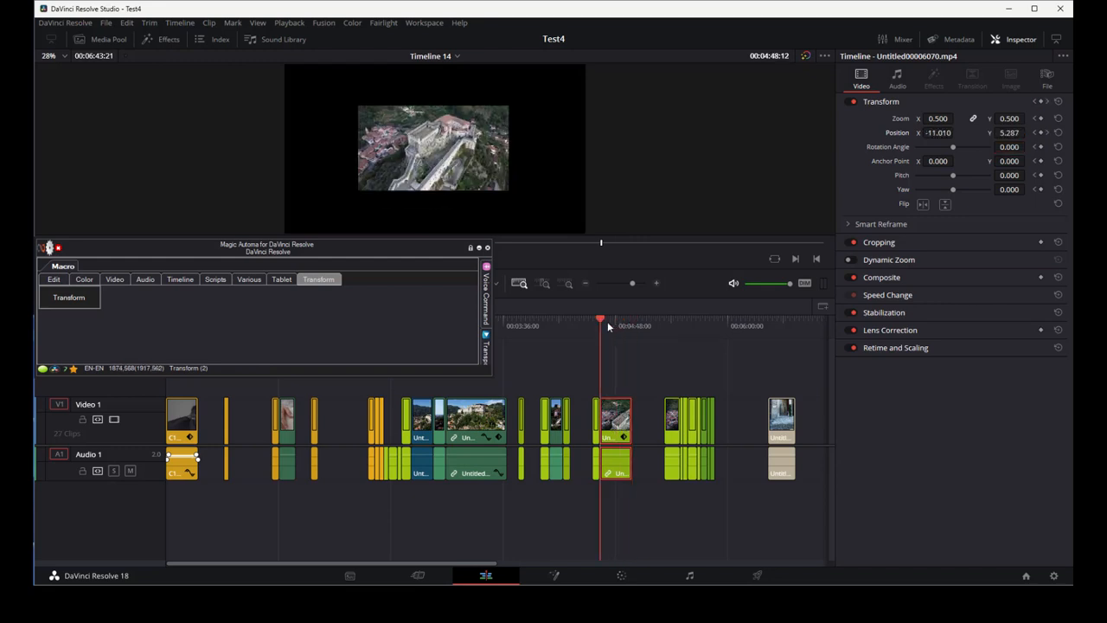
{"action": "left_click_drag", "start_coordinate": [608, 327], "coordinate": [601, 323]}
{"action": "key", "text": "space"}
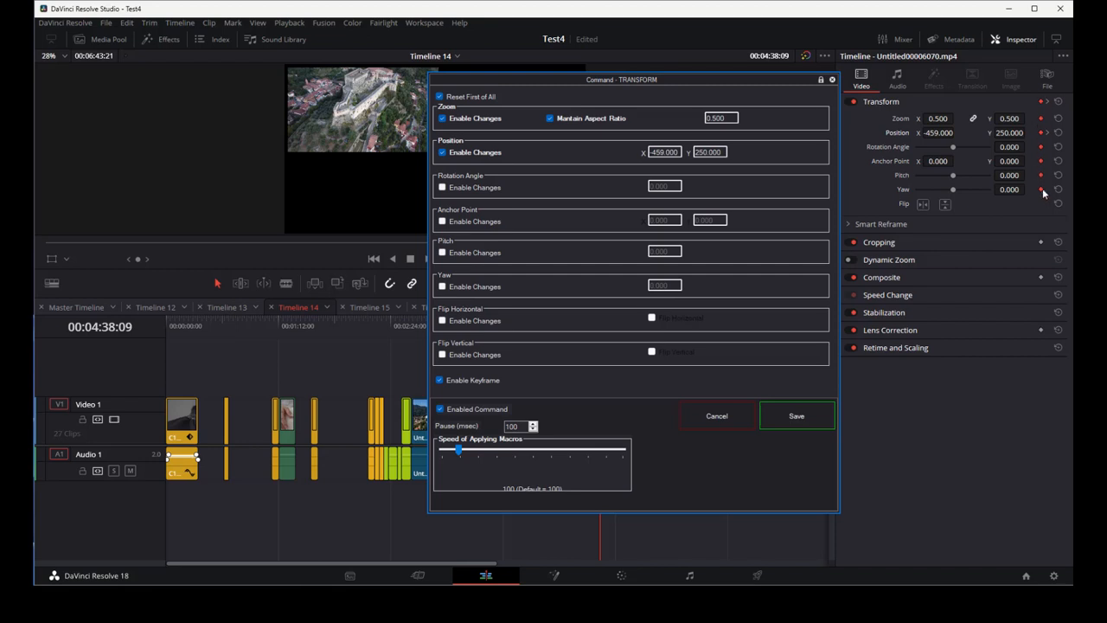
- Review the existing Transform macro's commands and close the editor without changes
{"action": "left_click", "coordinate": [713, 415]}
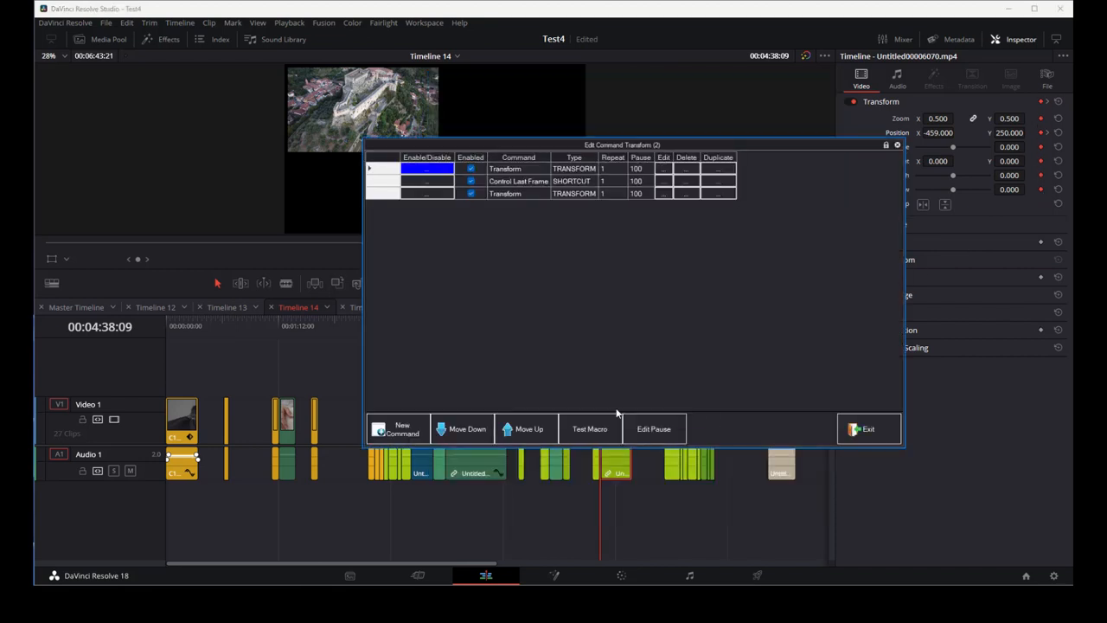
{"action": "left_click", "coordinate": [521, 182]}
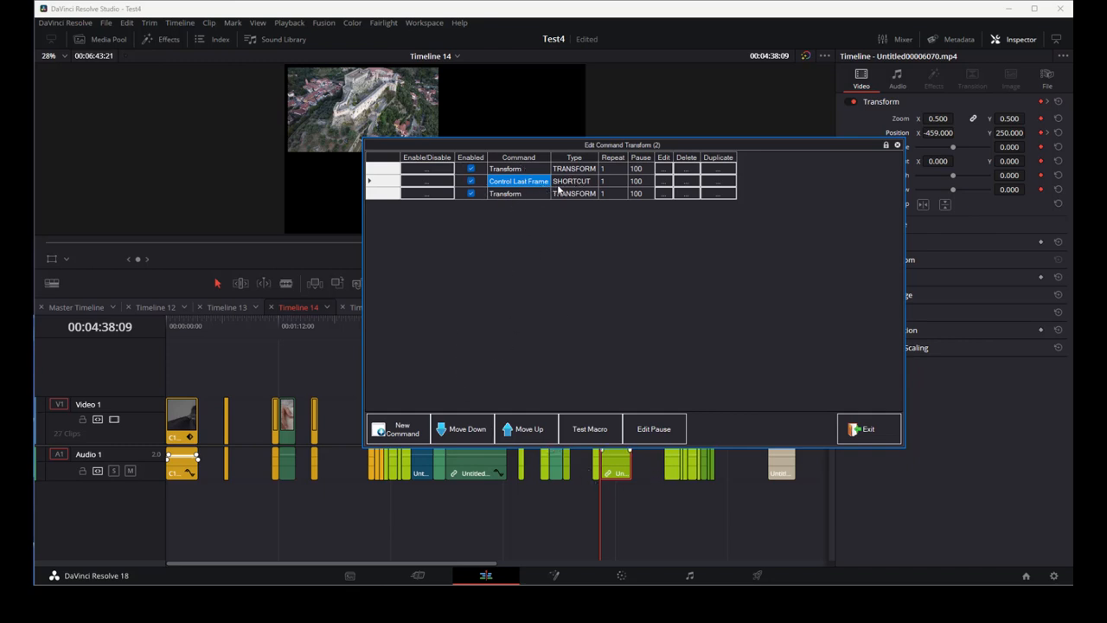
{"action": "left_click", "coordinate": [509, 194]}
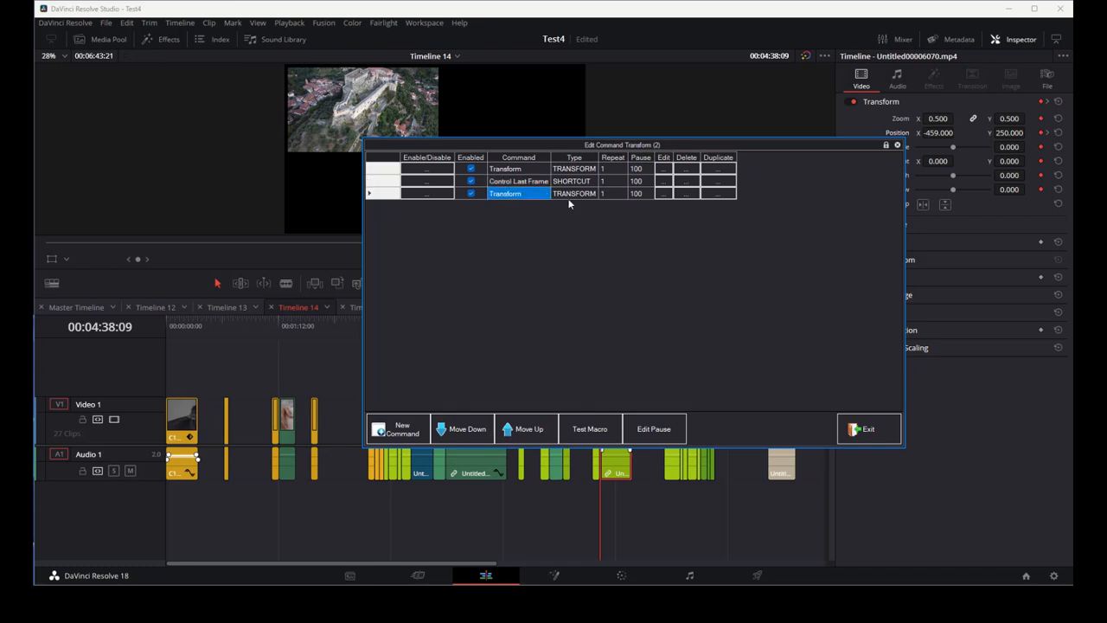
{"action": "left_click", "coordinate": [660, 194]}
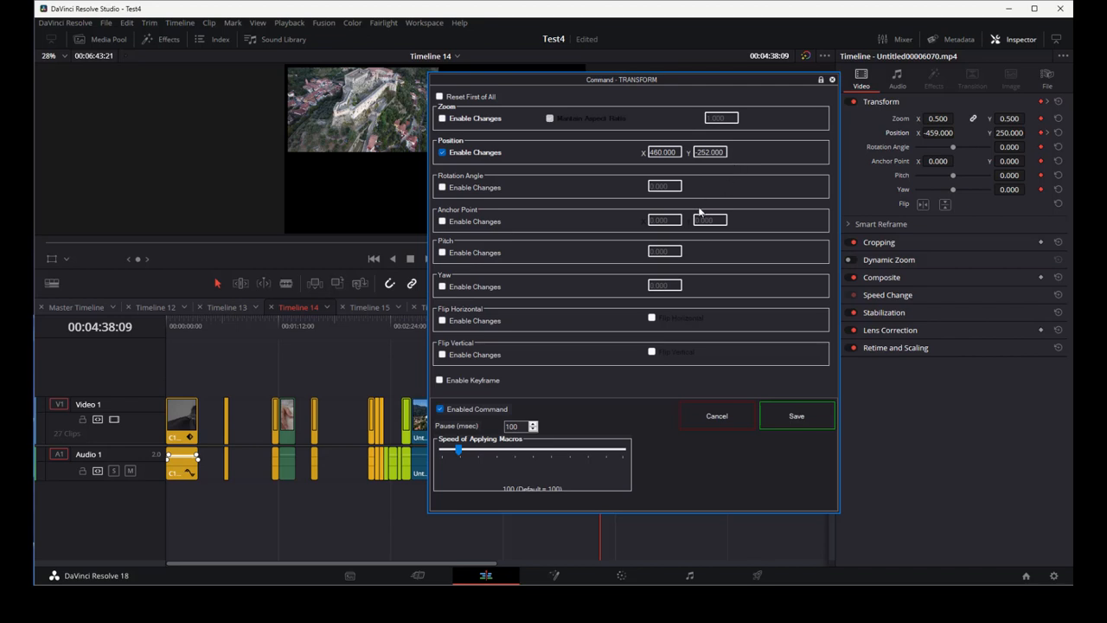
{"action": "left_click", "coordinate": [723, 414]}
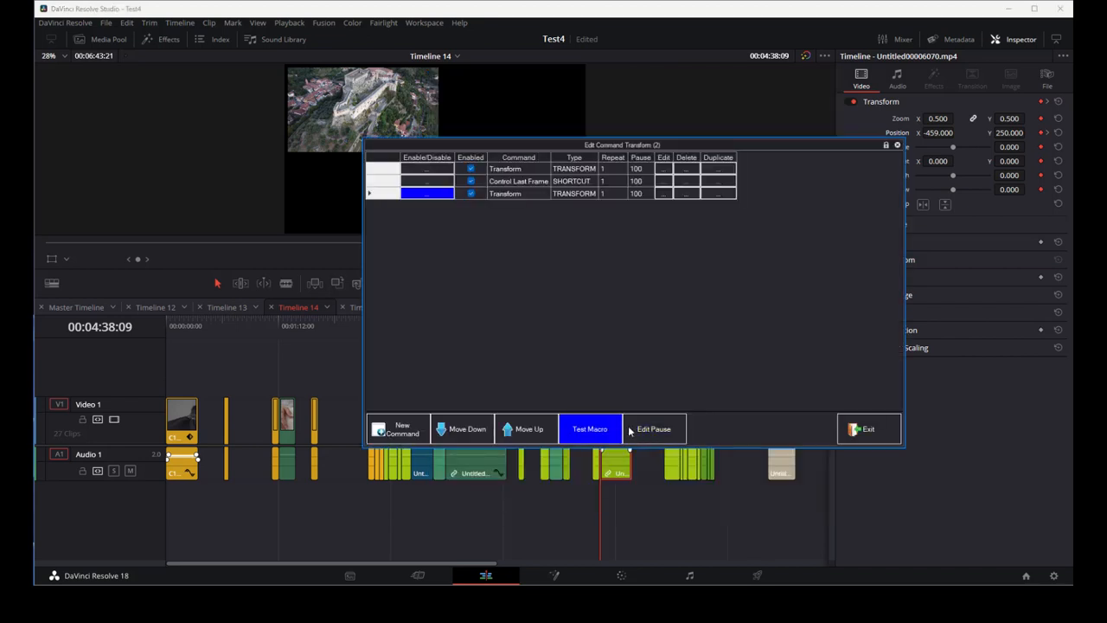
{"action": "left_click", "coordinate": [852, 432]}
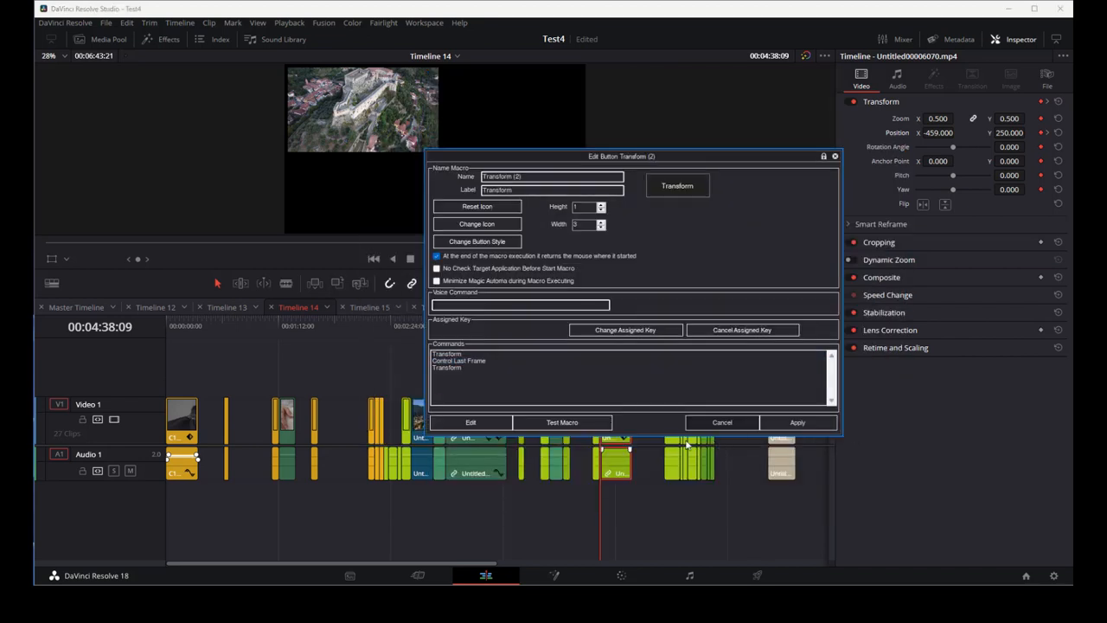
{"action": "left_click", "coordinate": [732, 426]}
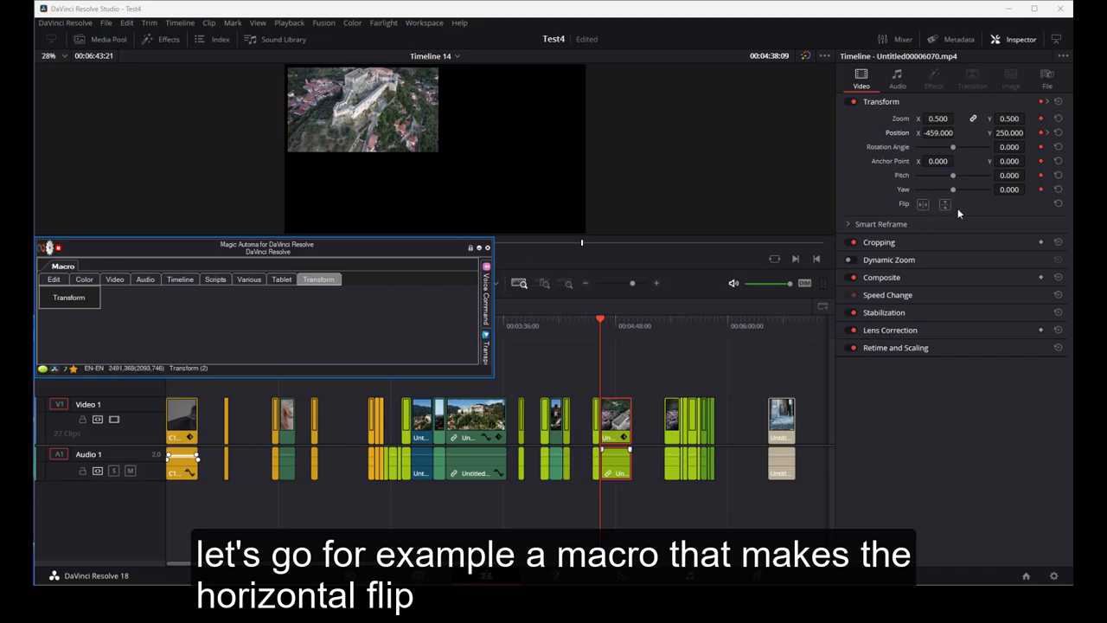
- Create a new macro whose first command is an Edit Page TRANSFORM command
{"action": "right_click", "coordinate": [146, 307]}
{"action": "left_click", "coordinate": [174, 326]}
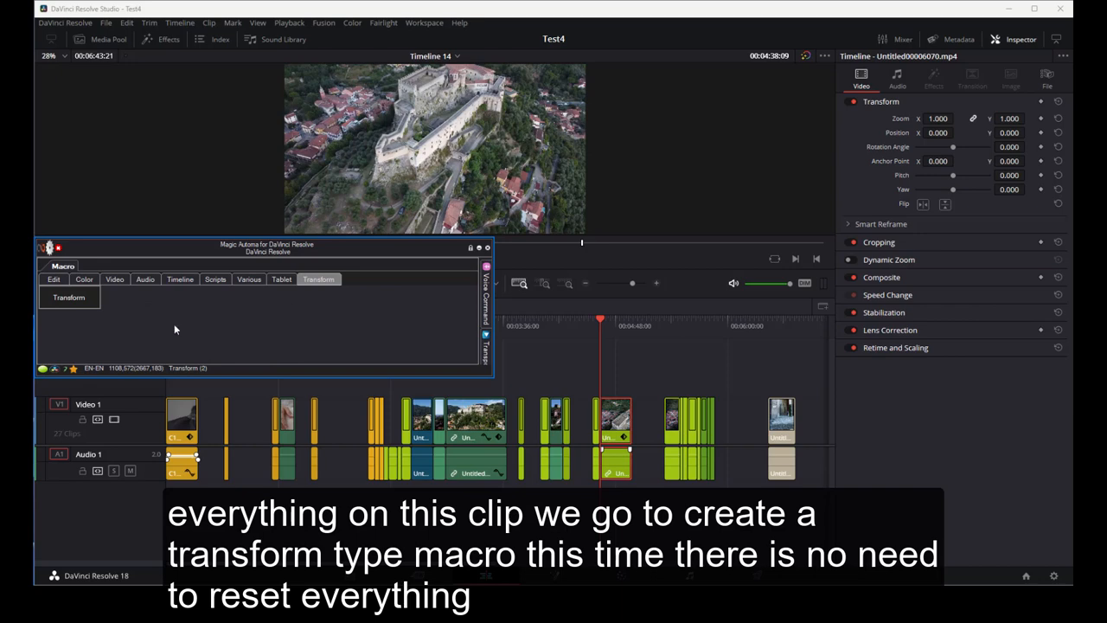
{"action": "left_click", "coordinate": [432, 149]}
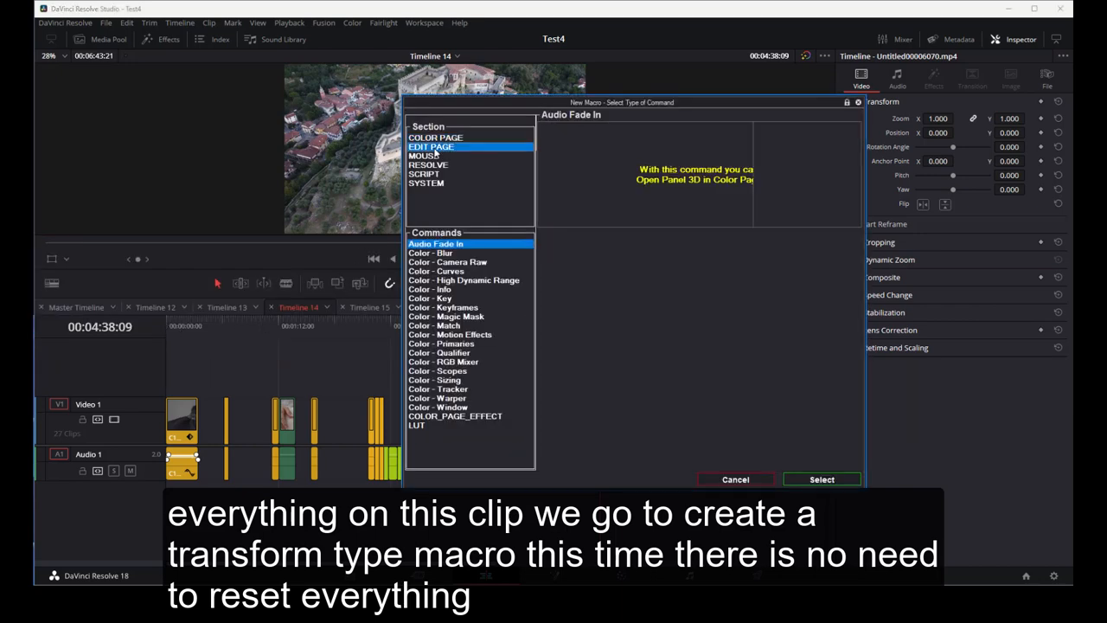
{"action": "left_click", "coordinate": [454, 426]}
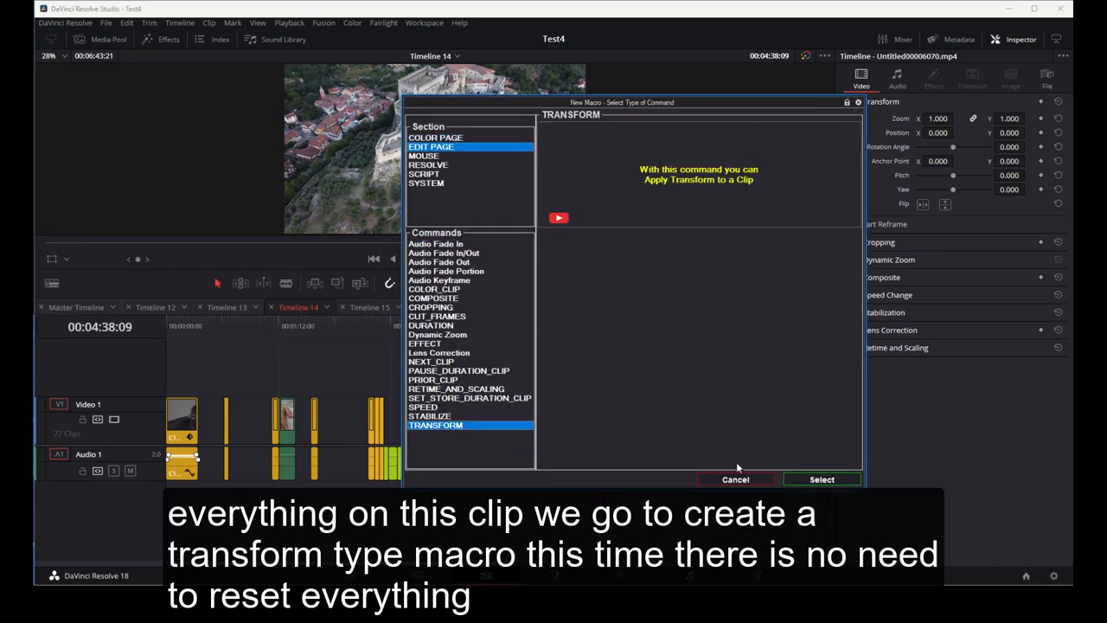
{"action": "left_click", "coordinate": [804, 478]}
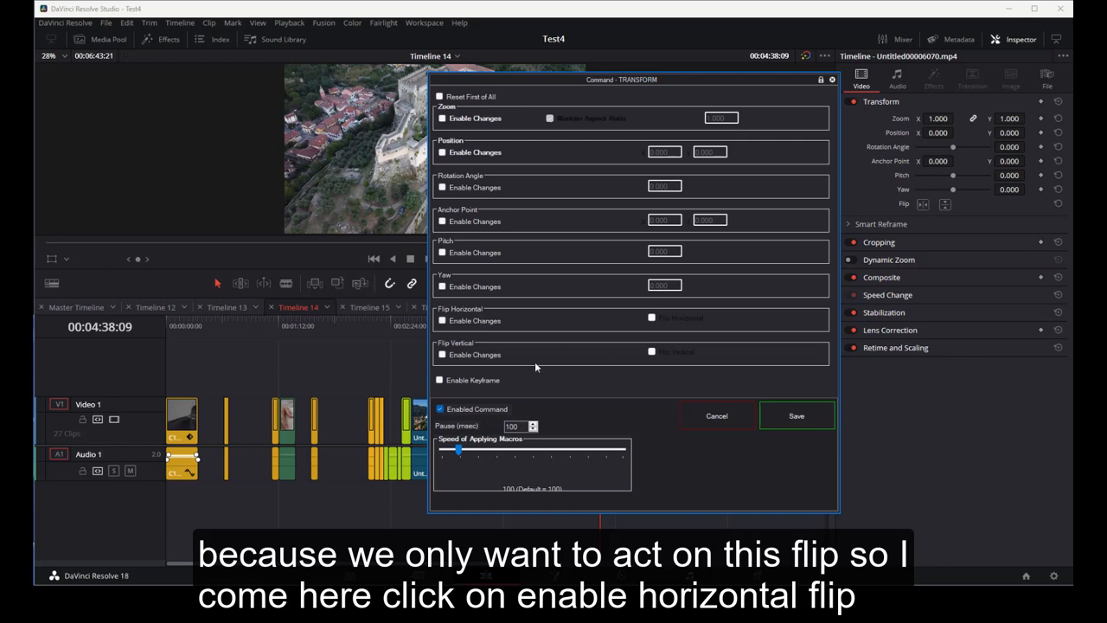
- Enable the horizontal flip change, save the command, and apply the new macro
{"action": "left_click", "coordinate": [442, 321]}
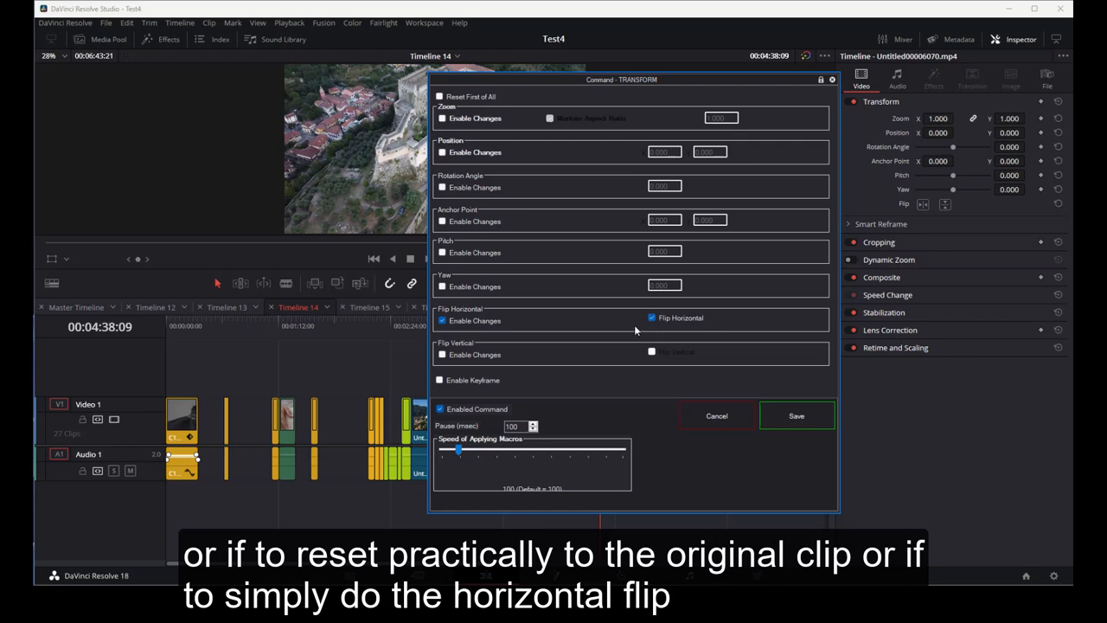
{"action": "left_click", "coordinate": [796, 417]}
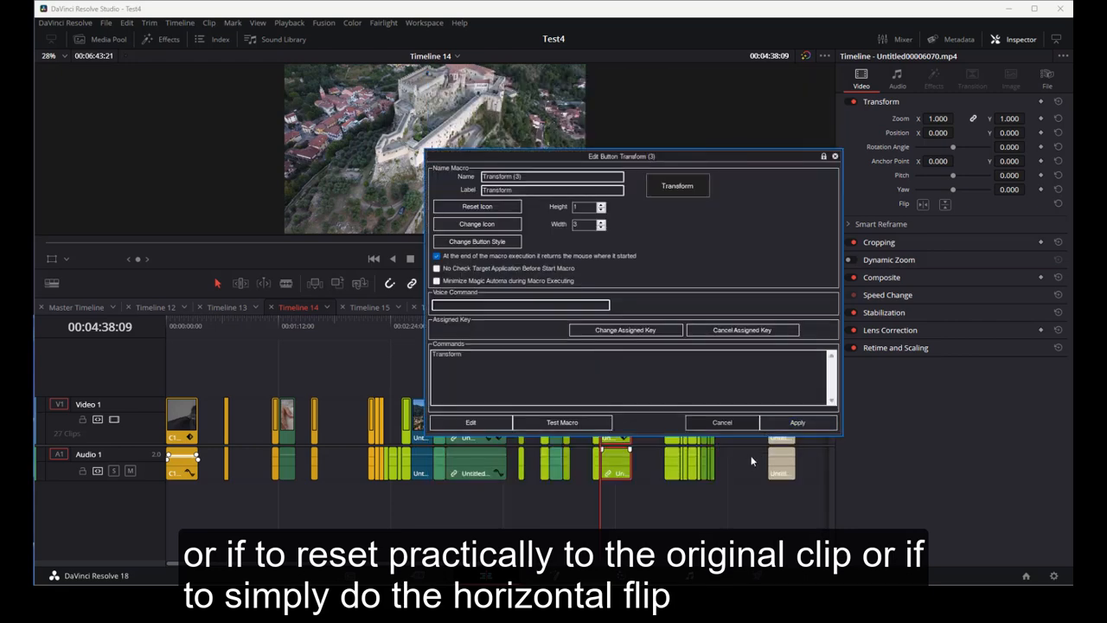
{"action": "left_click", "coordinate": [797, 422]}
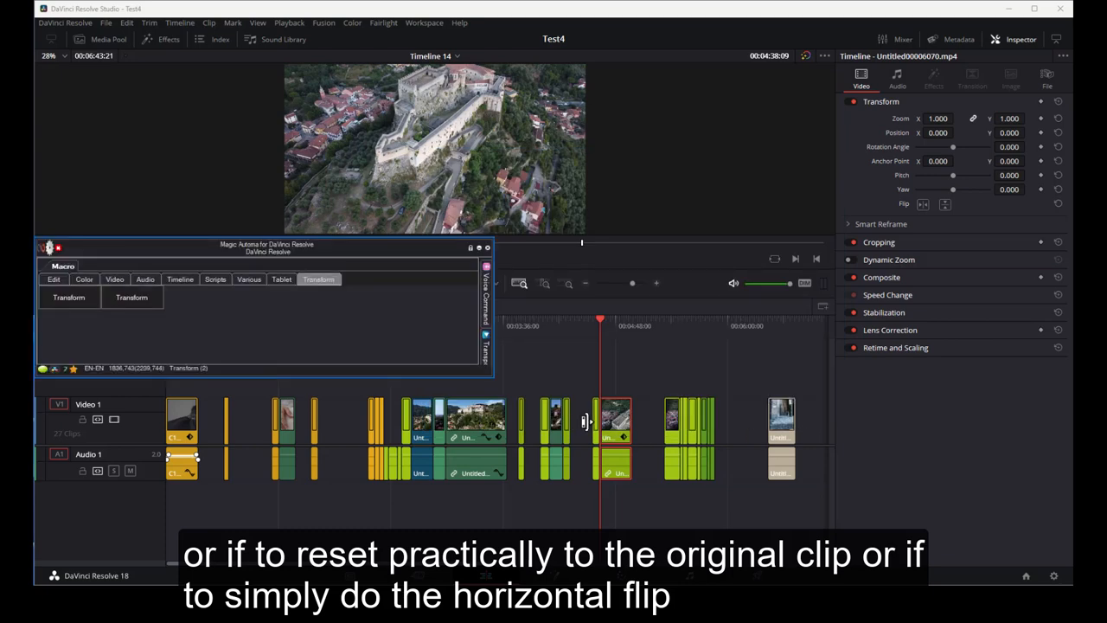
- Select the clip on the timeline and run the new flip macro on it
{"action": "left_click", "coordinate": [616, 423]}
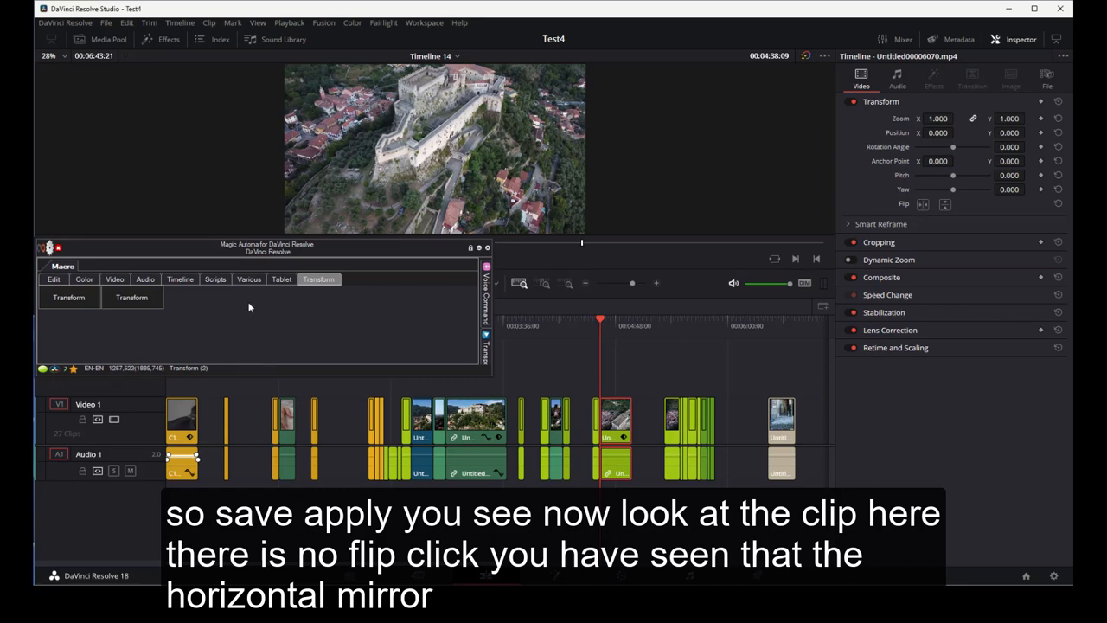
{"action": "left_click", "coordinate": [146, 304]}
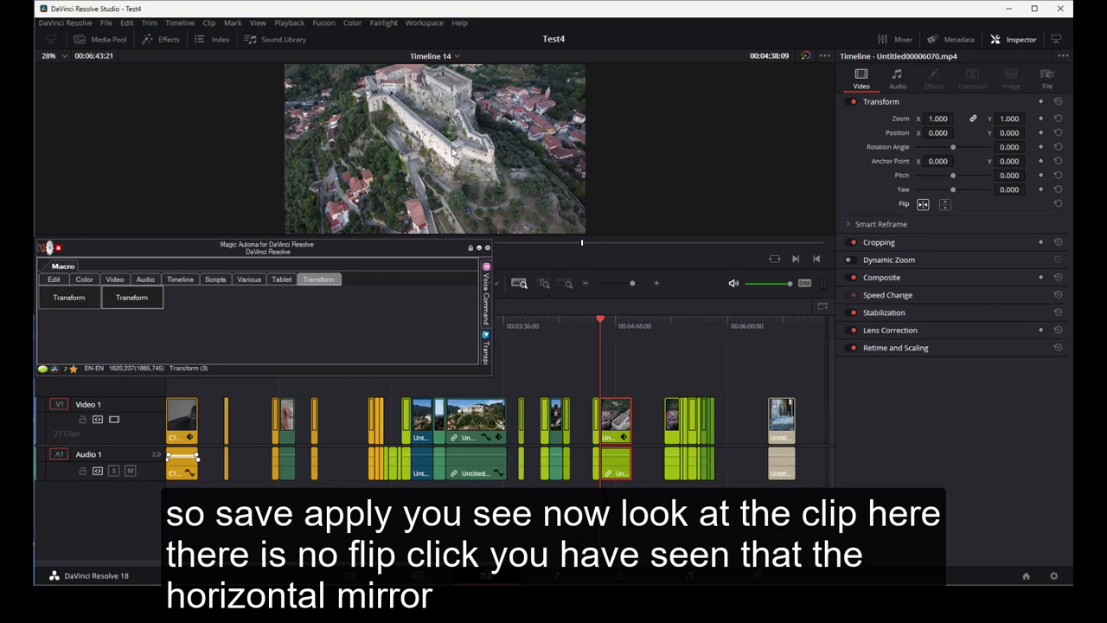
- Create a third macro starting with an Edit Page TRANSFORM command
{"action": "right_click", "coordinate": [197, 302]}
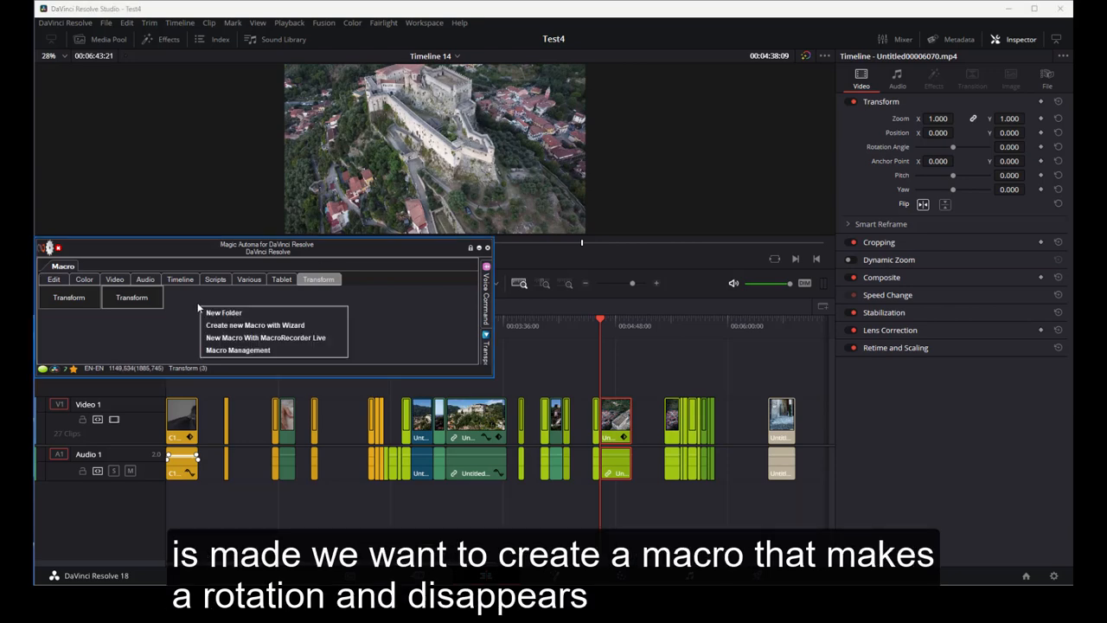
{"action": "left_click", "coordinate": [219, 324]}
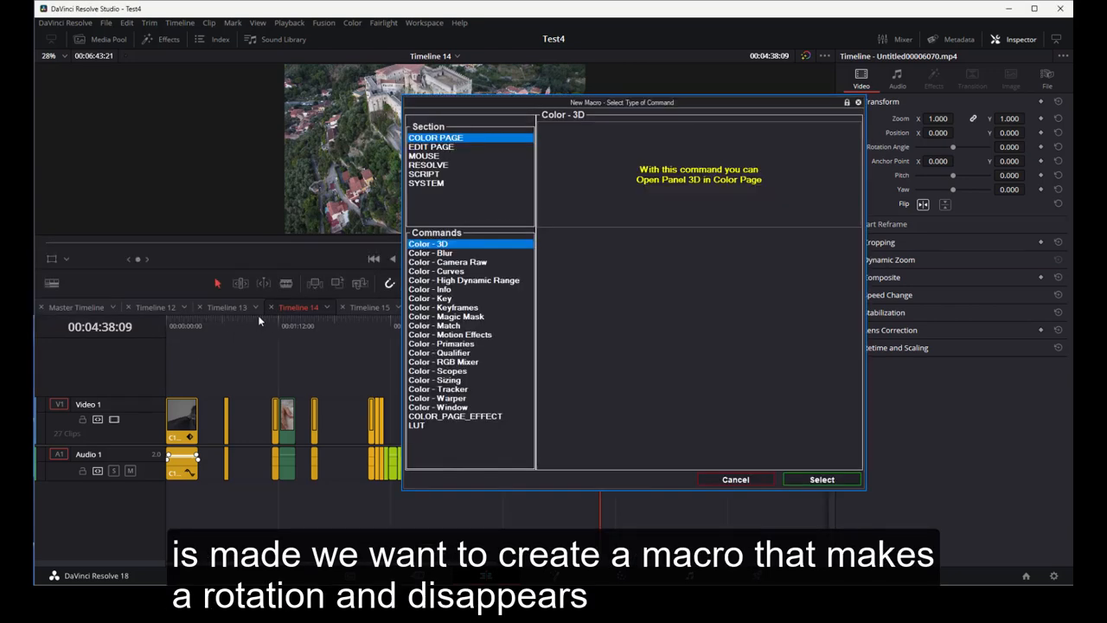
{"action": "left_click", "coordinate": [450, 148]}
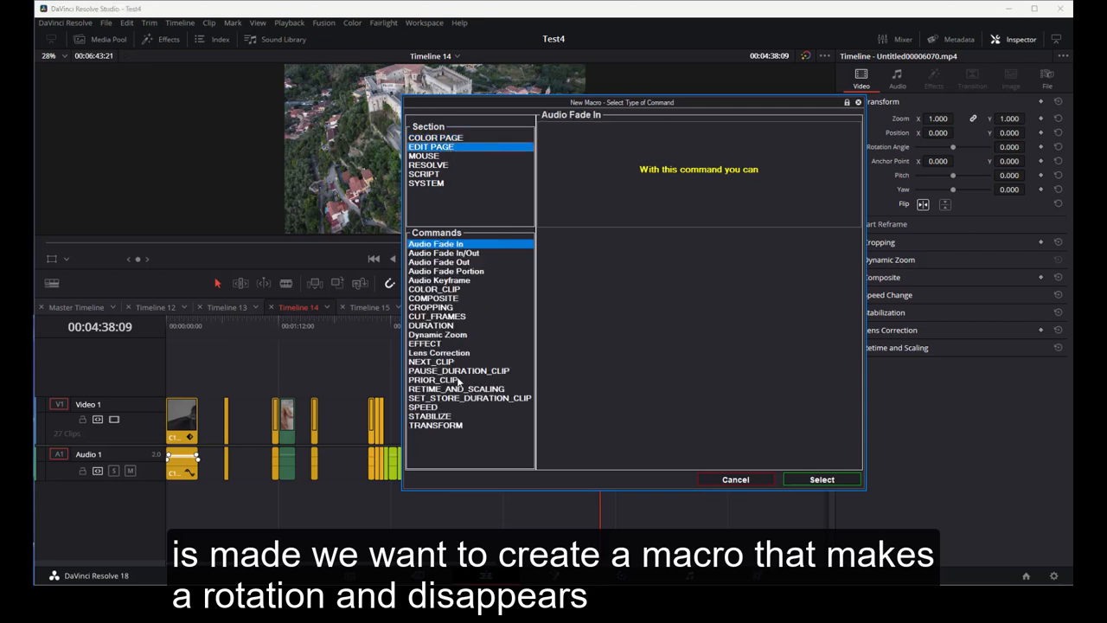
{"action": "left_click", "coordinate": [453, 425]}
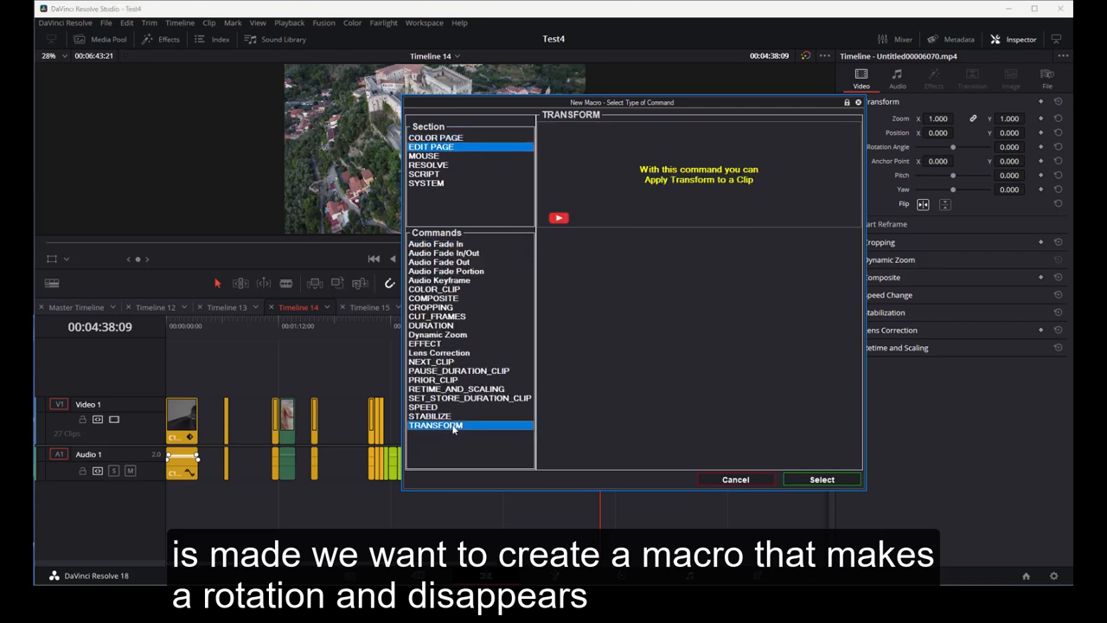
{"action": "left_click", "coordinate": [807, 480]}
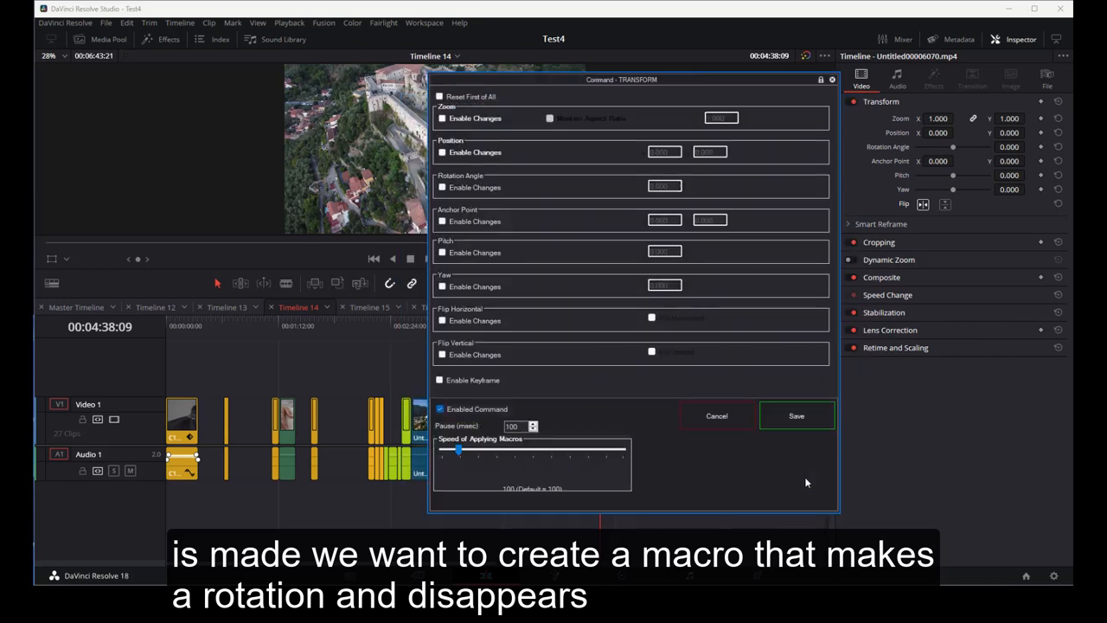
- Turn on Reset First of All and Enable Keyframe, save the command, and apply the macro
{"action": "left_click", "coordinate": [439, 97]}
{"action": "left_click", "coordinate": [439, 381]}
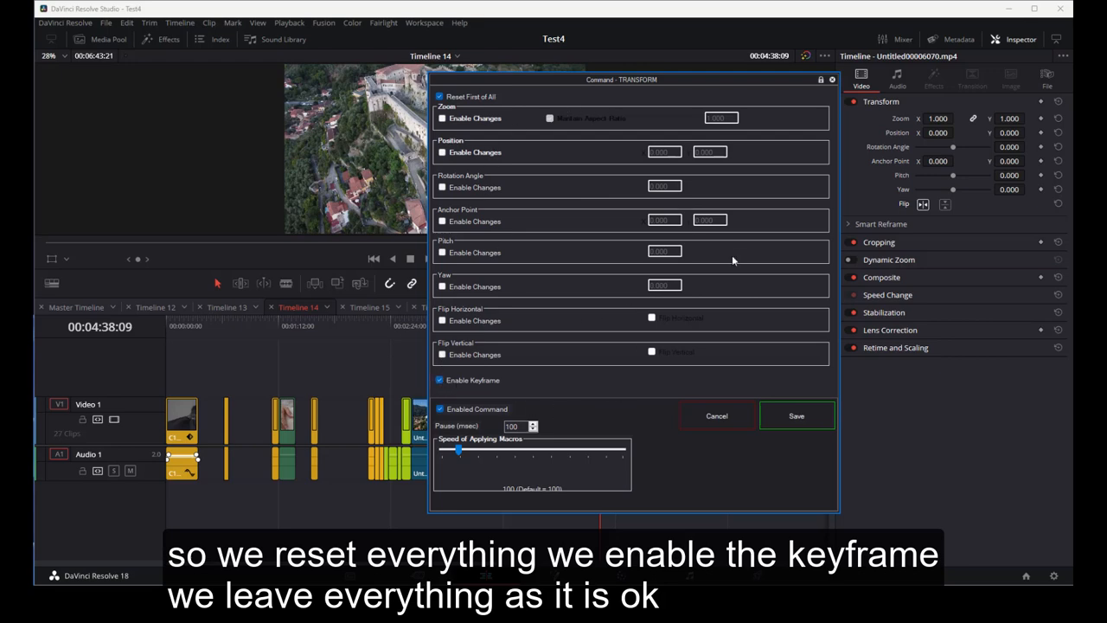
{"action": "left_click", "coordinate": [786, 419]}
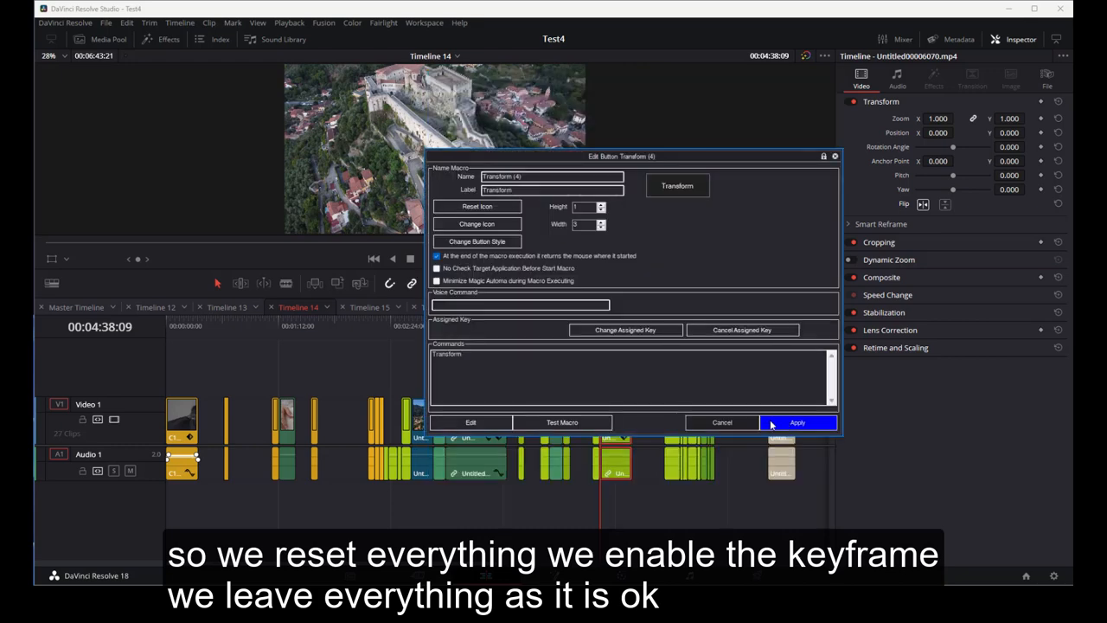
{"action": "left_click", "coordinate": [796, 422]}
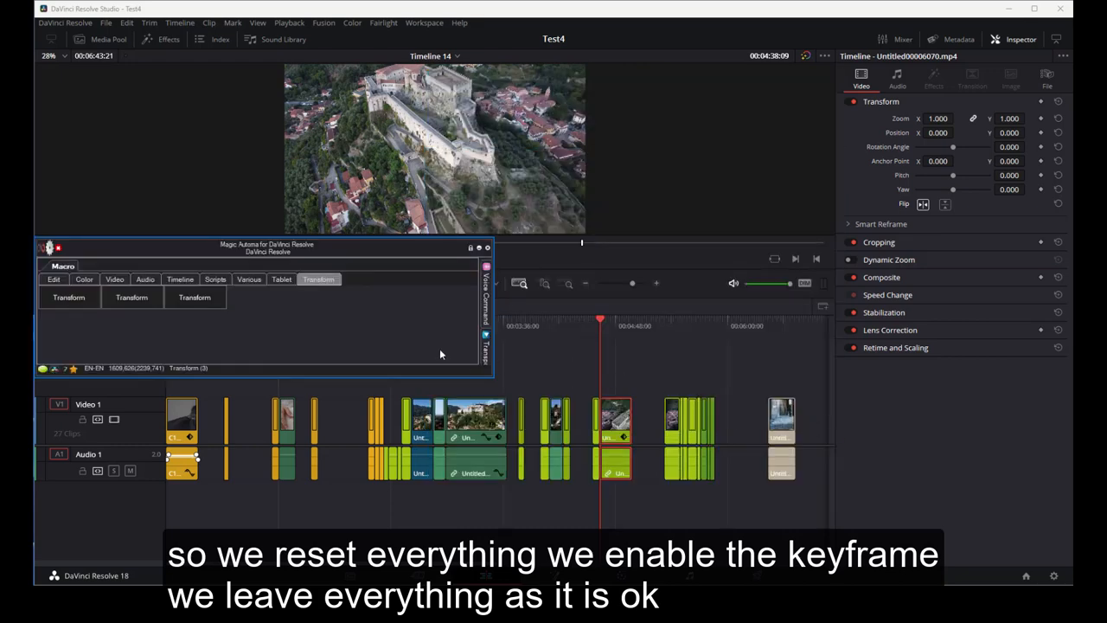
- Open the third macro's command list and add a Resolve SHORTCUT command for Control Last Frame
{"action": "right_click", "coordinate": [212, 304]}
{"action": "left_click", "coordinate": [244, 312]}
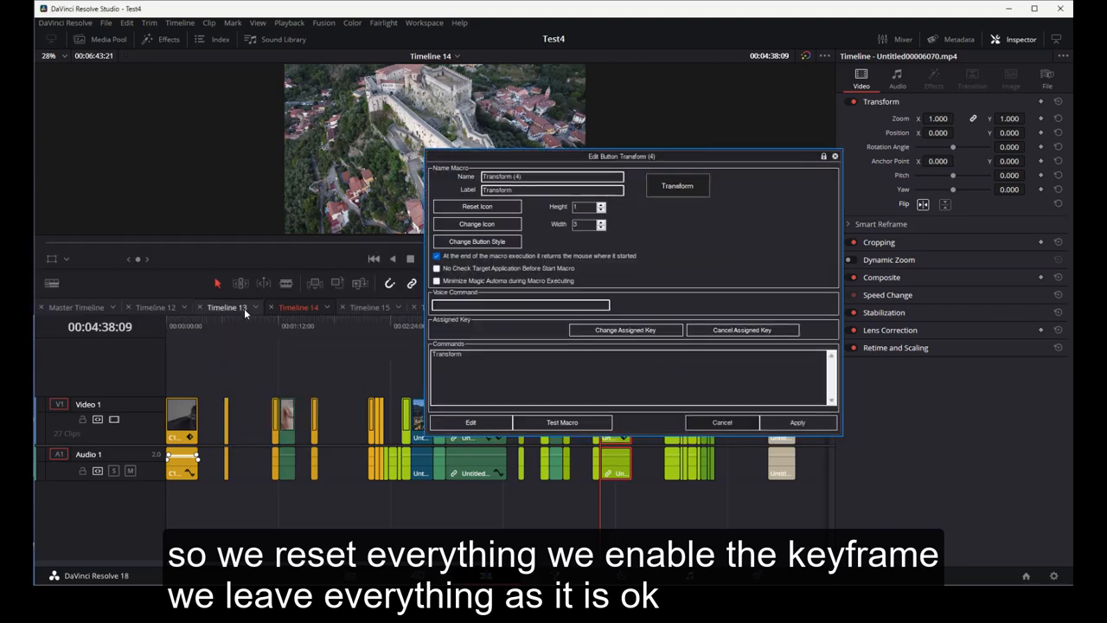
{"action": "double_click", "coordinate": [452, 357]}
{"action": "left_click", "coordinate": [401, 428]}
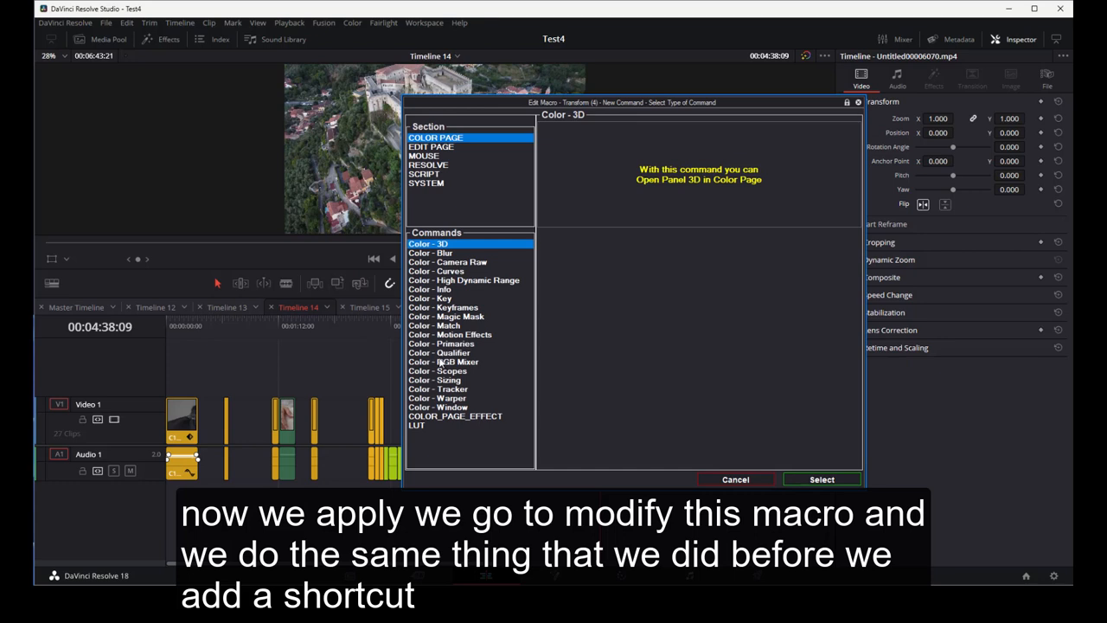
{"action": "left_click", "coordinate": [437, 165]}
{"action": "left_click", "coordinate": [447, 289]}
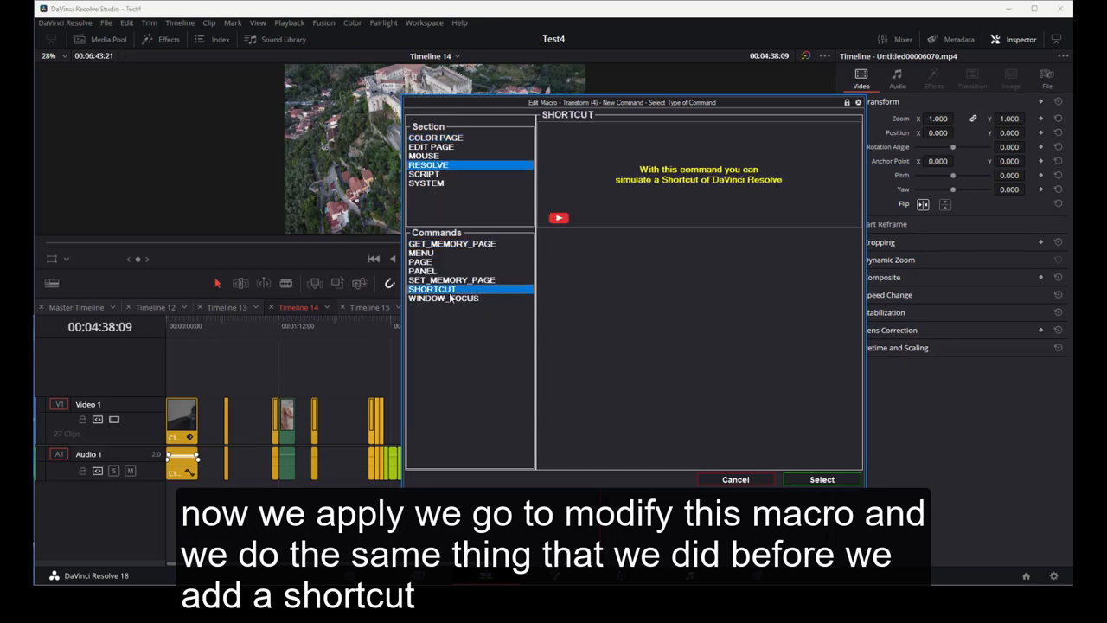
{"action": "left_click", "coordinate": [806, 476]}
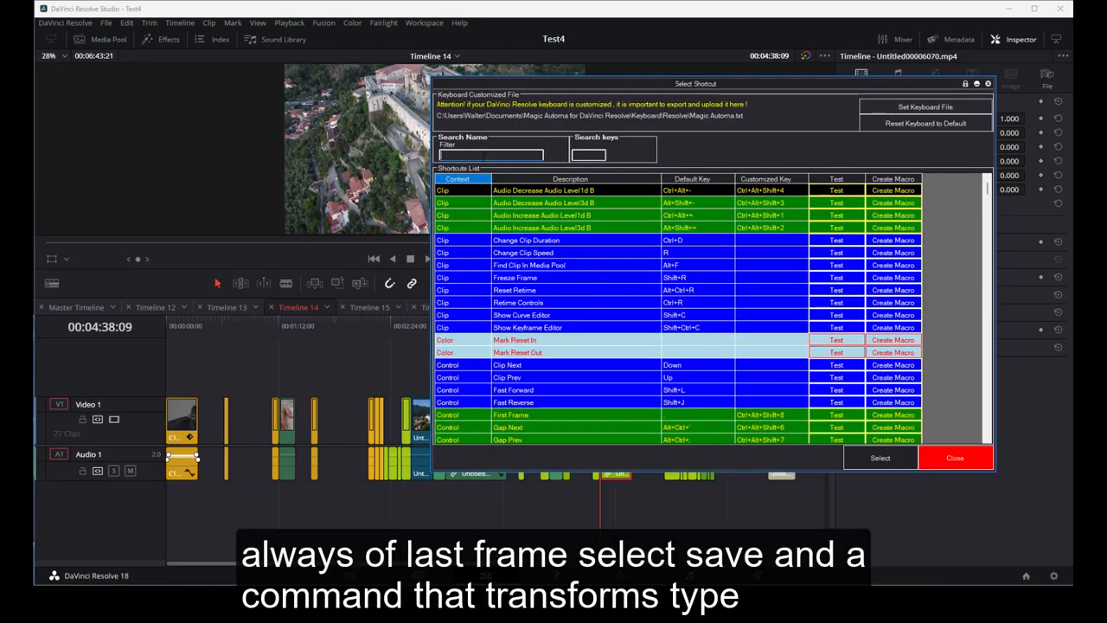
{"action": "type", "text": "last"}
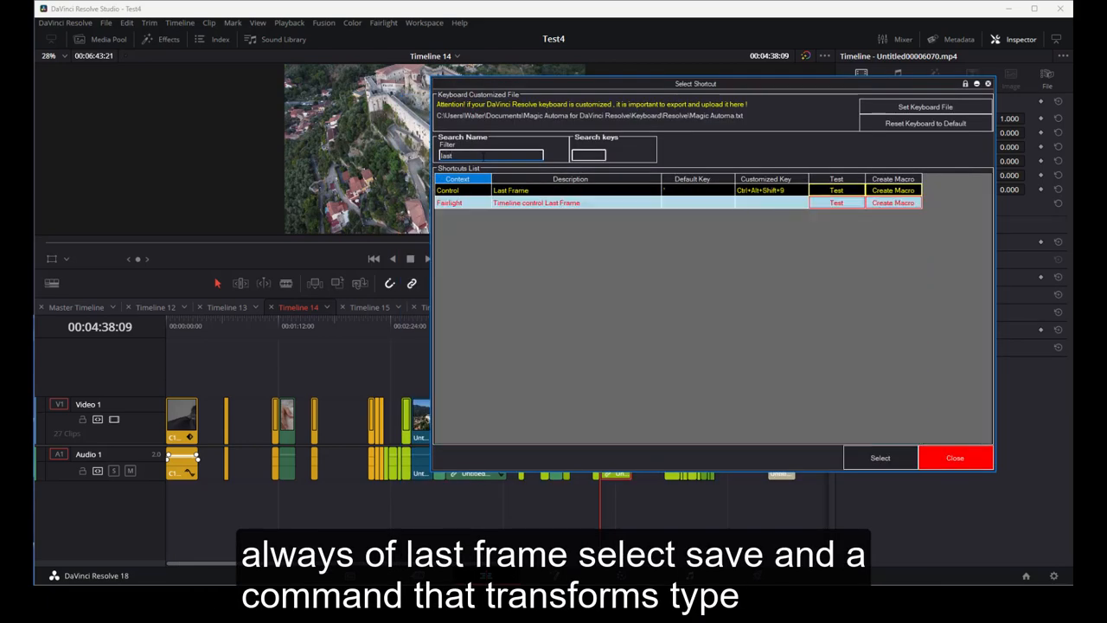
{"action": "left_click", "coordinate": [764, 192]}
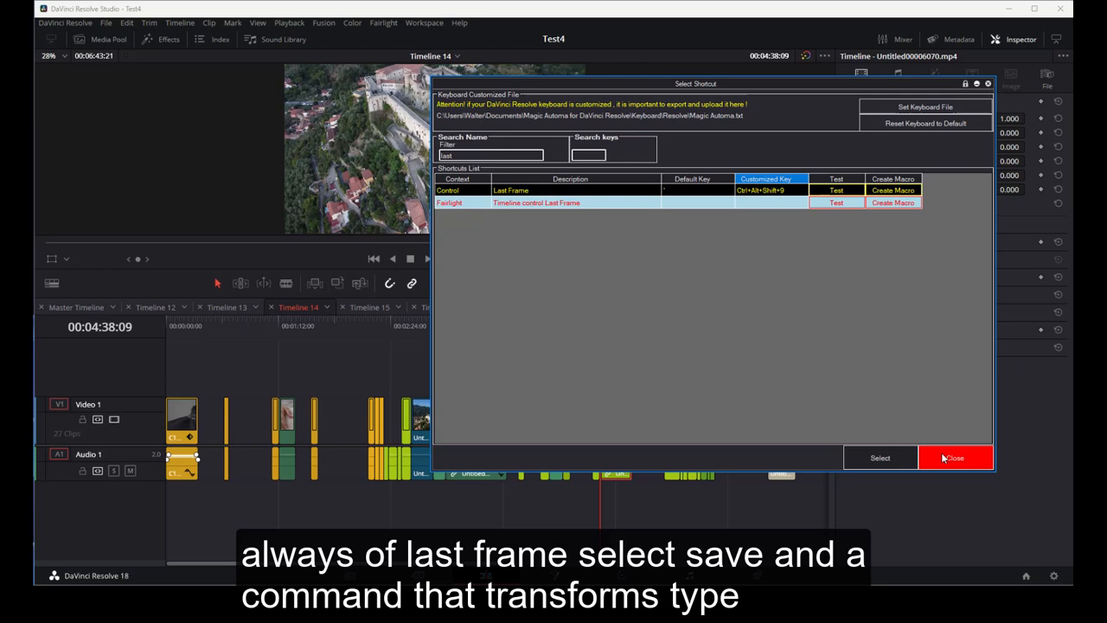
{"action": "left_click", "coordinate": [895, 460]}
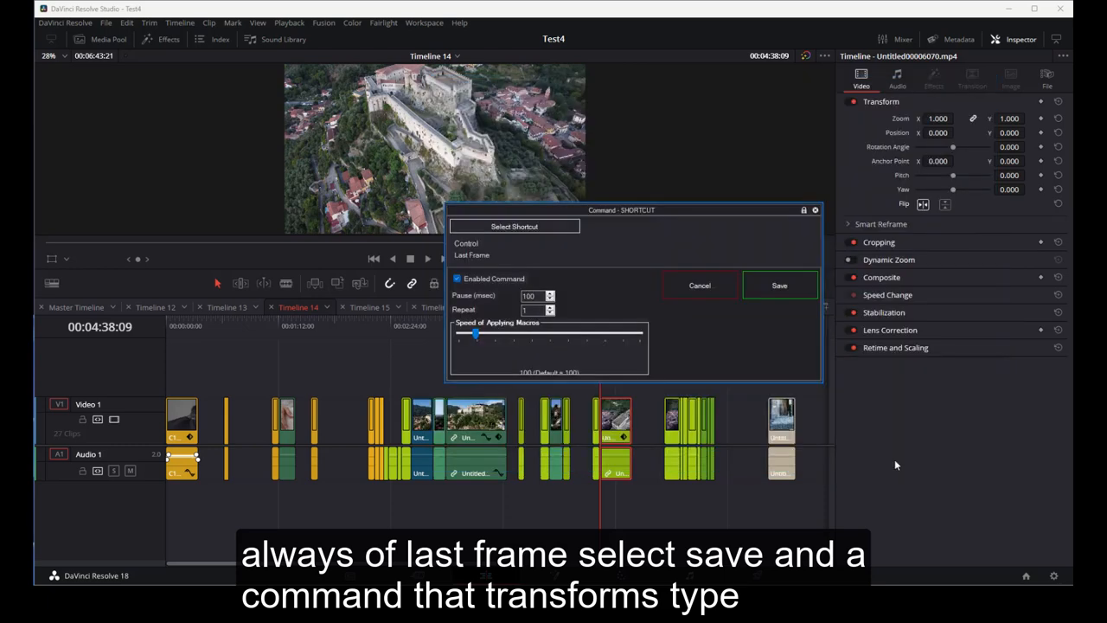
{"action": "left_click", "coordinate": [757, 284]}
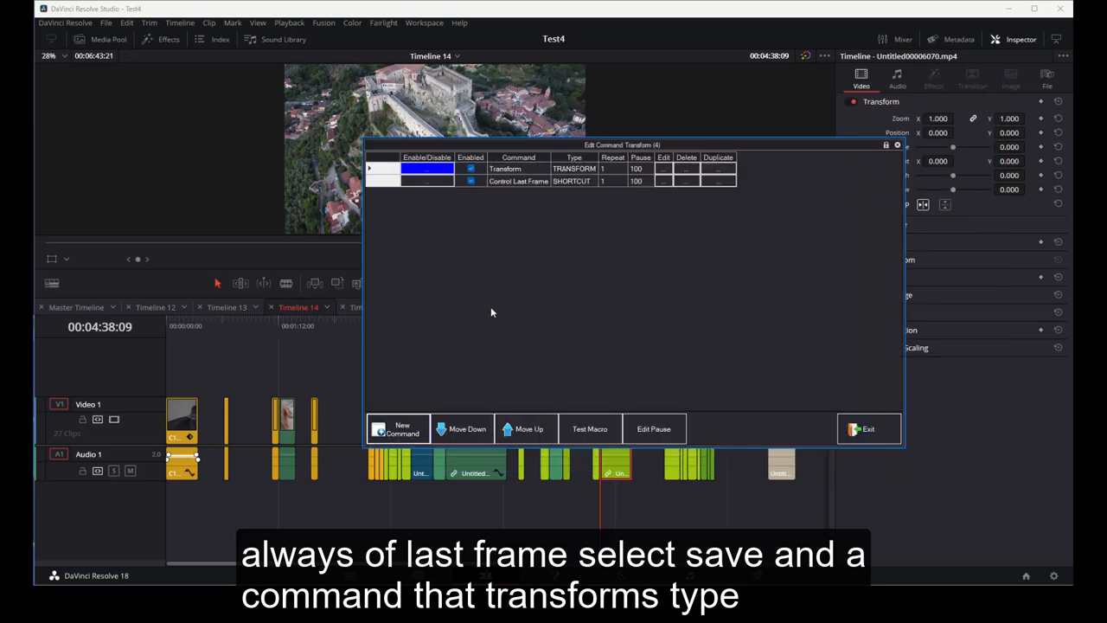
- Add another Edit Page TRANSFORM command to the third macro's command list
{"action": "left_click", "coordinate": [403, 427]}
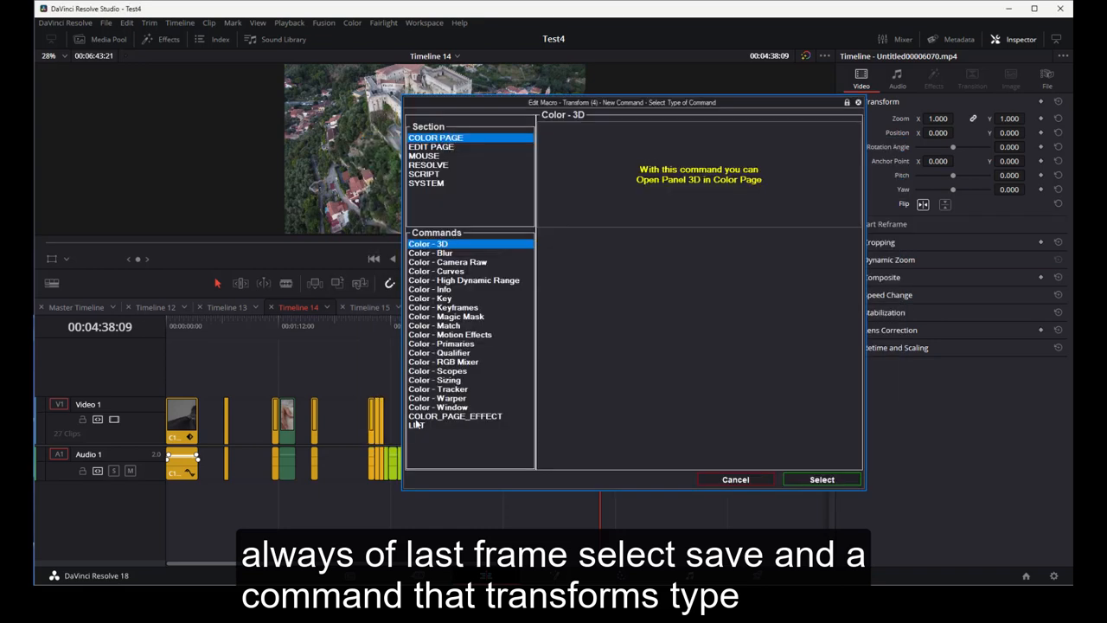
{"action": "left_click", "coordinate": [433, 147]}
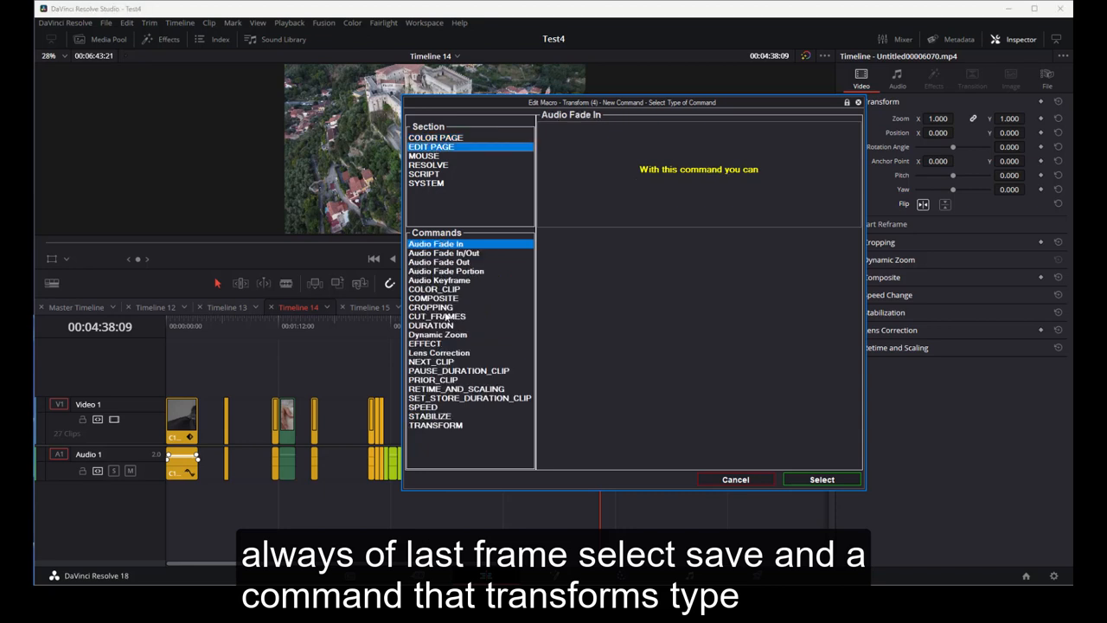
{"action": "left_click", "coordinate": [447, 426]}
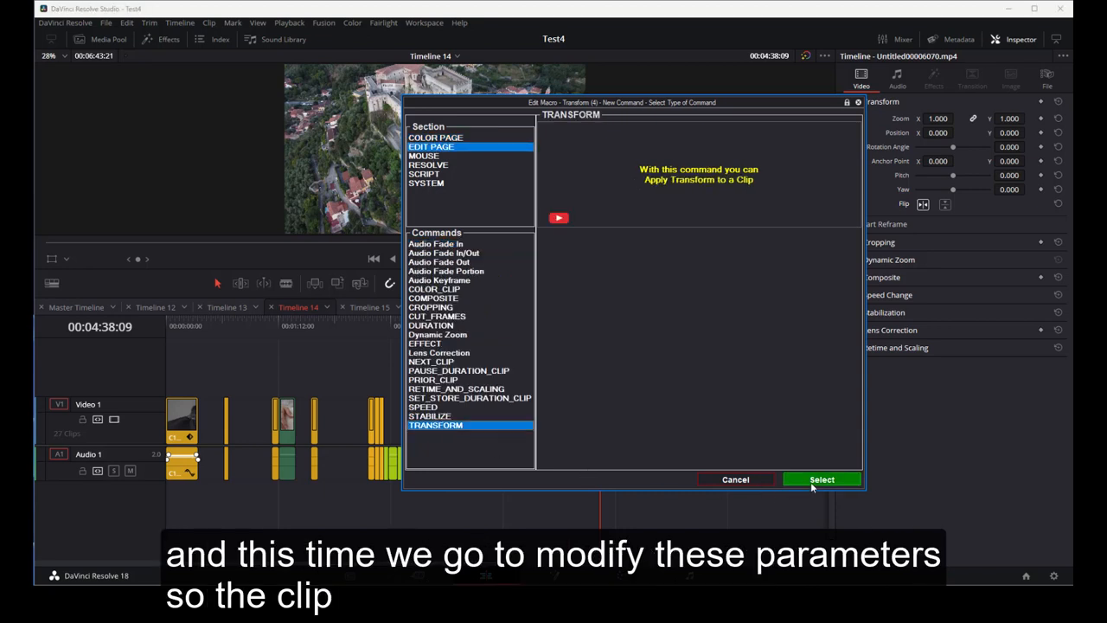
{"action": "left_click", "coordinate": [810, 481]}
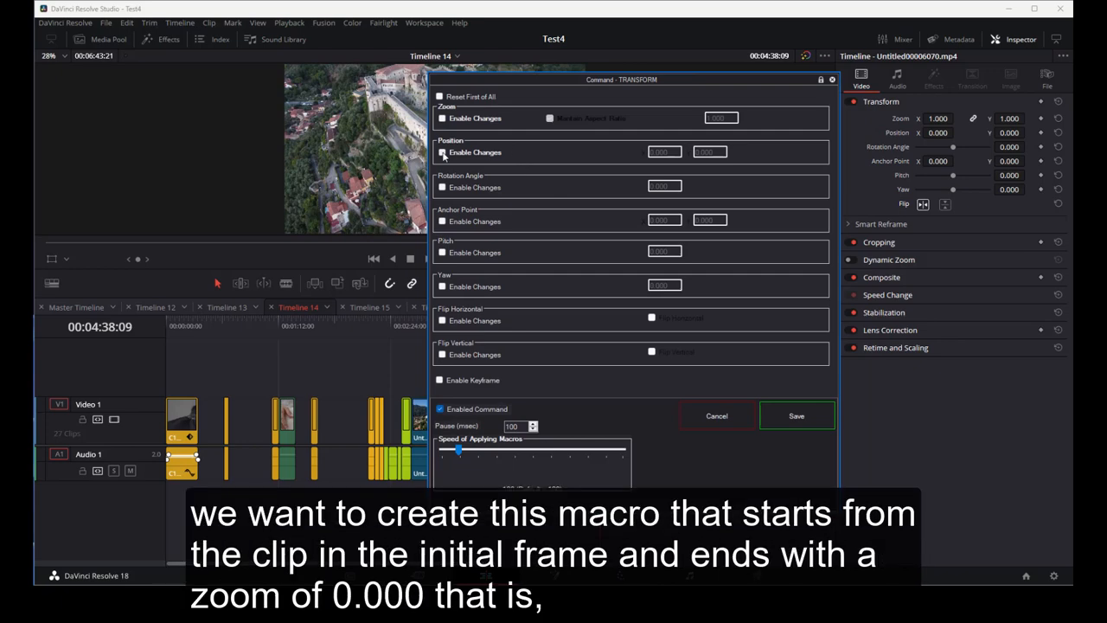
- Enable zoom changes in the TRANSFORM command and set the zoom to 0.000
{"action": "left_click", "coordinate": [442, 152]}
{"action": "left_click", "coordinate": [442, 152]}
{"action": "left_click", "coordinate": [442, 119]}
{"action": "left_click_drag", "start_coordinate": [733, 118], "coordinate": [685, 118]}
{"action": "type", "text": "0.00"}
{"action": "key", "text": "Tab"}
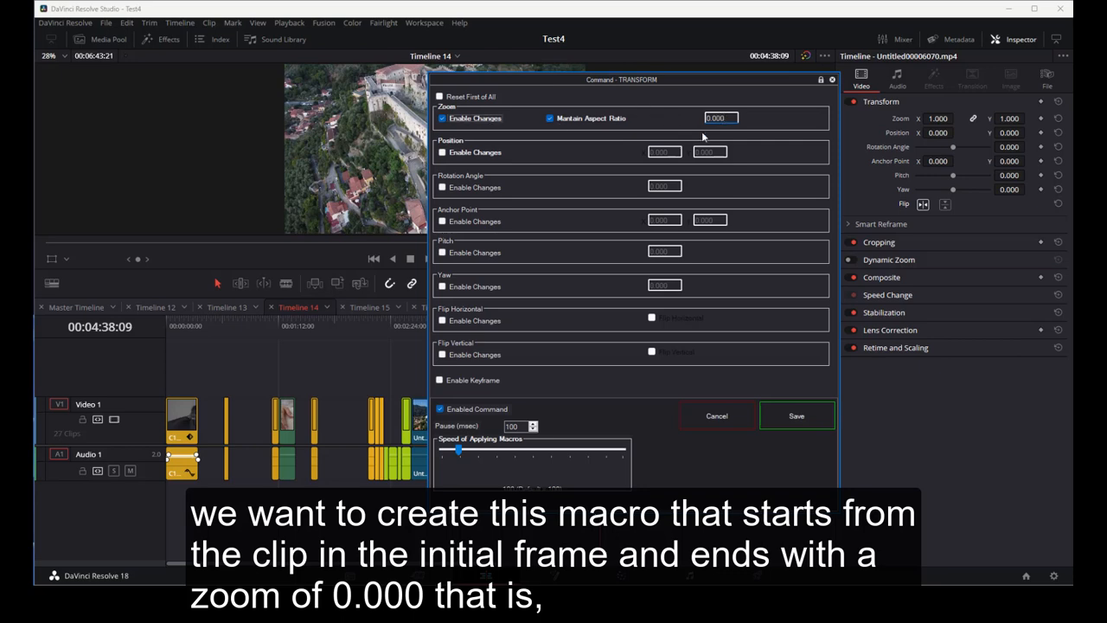
- Enable rotation angle changes and set the rotation angle to 360.000
{"action": "left_click", "coordinate": [443, 188]}
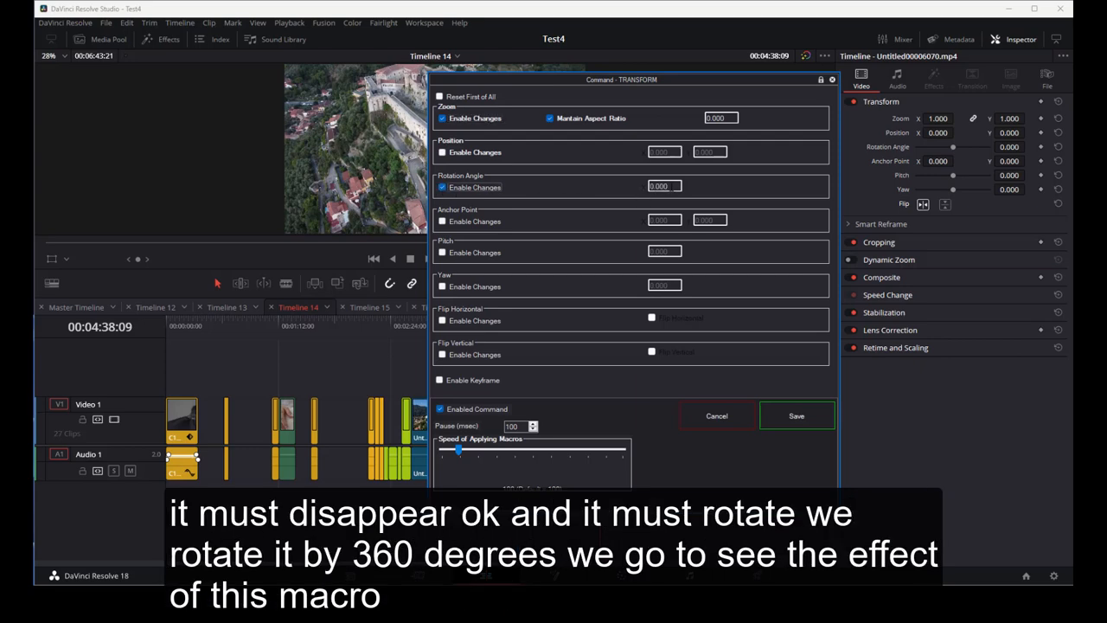
{"action": "left_click_drag", "start_coordinate": [676, 186], "coordinate": [640, 185]}
{"action": "type", "text": "360.000"}
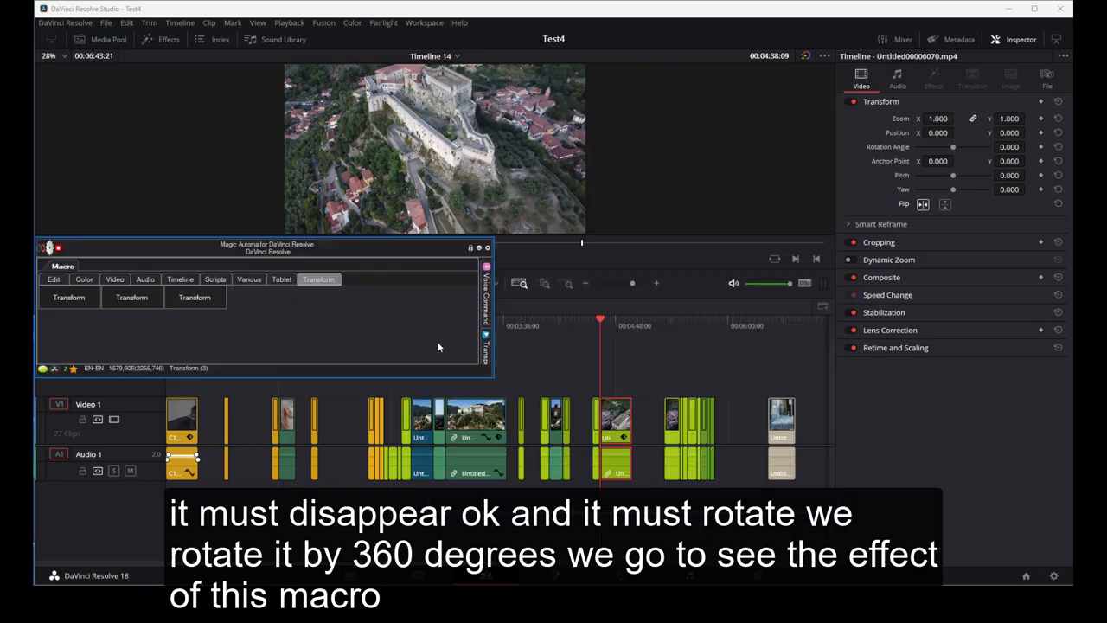
- Run the third Transform macro on the selected clip
{"action": "left_click", "coordinate": [208, 307]}
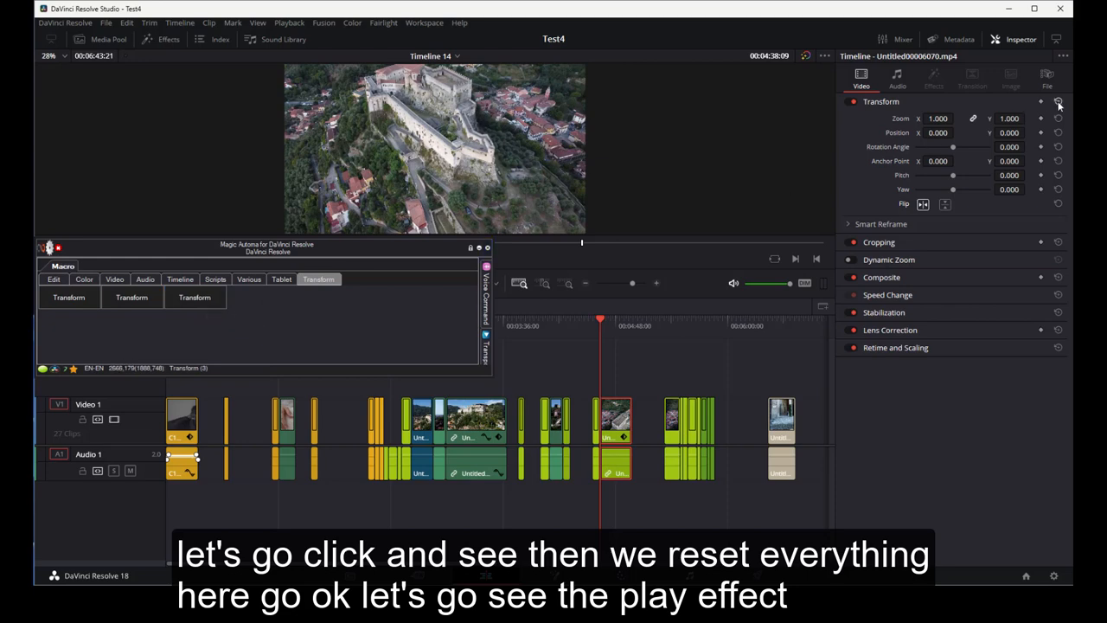
{"action": "left_click", "coordinate": [211, 302]}
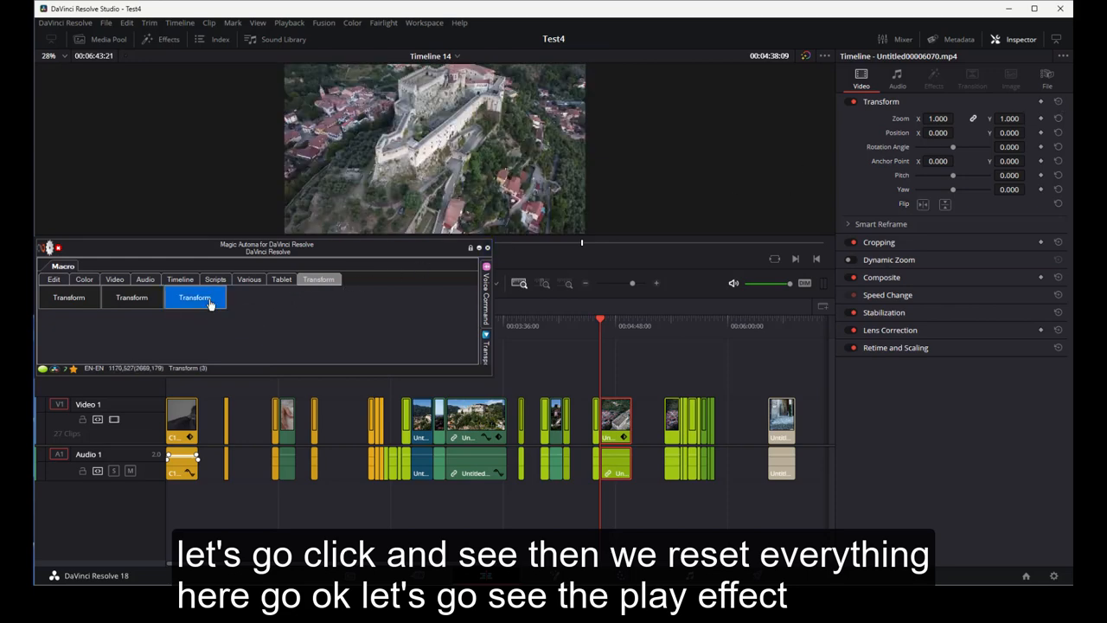
{"action": "left_click", "coordinate": [210, 303]}
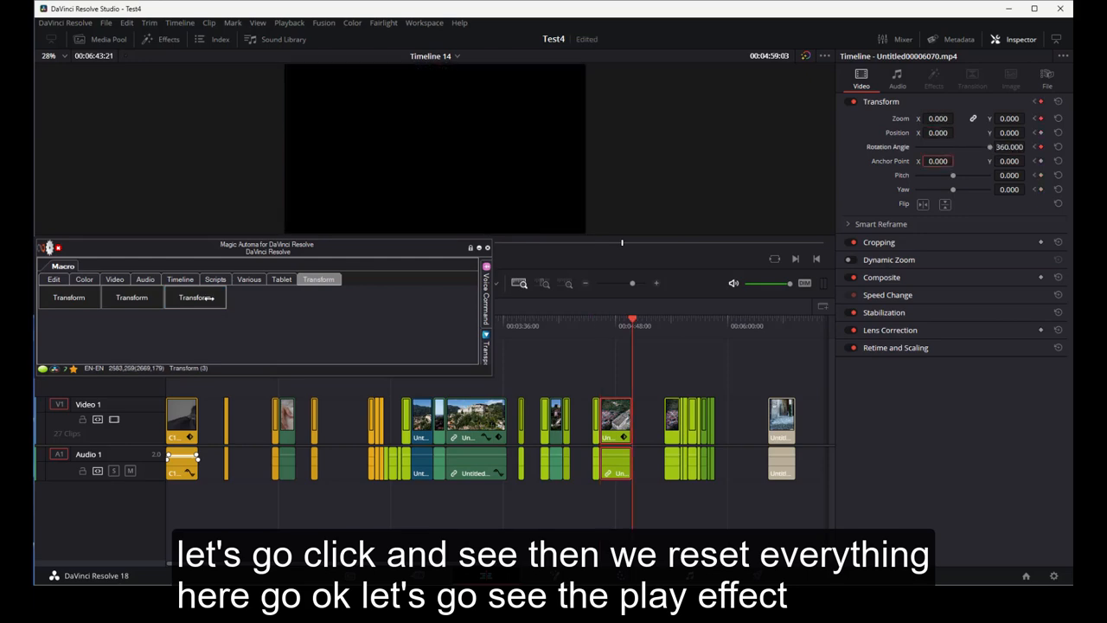
{"action": "left_click", "coordinate": [210, 298]}
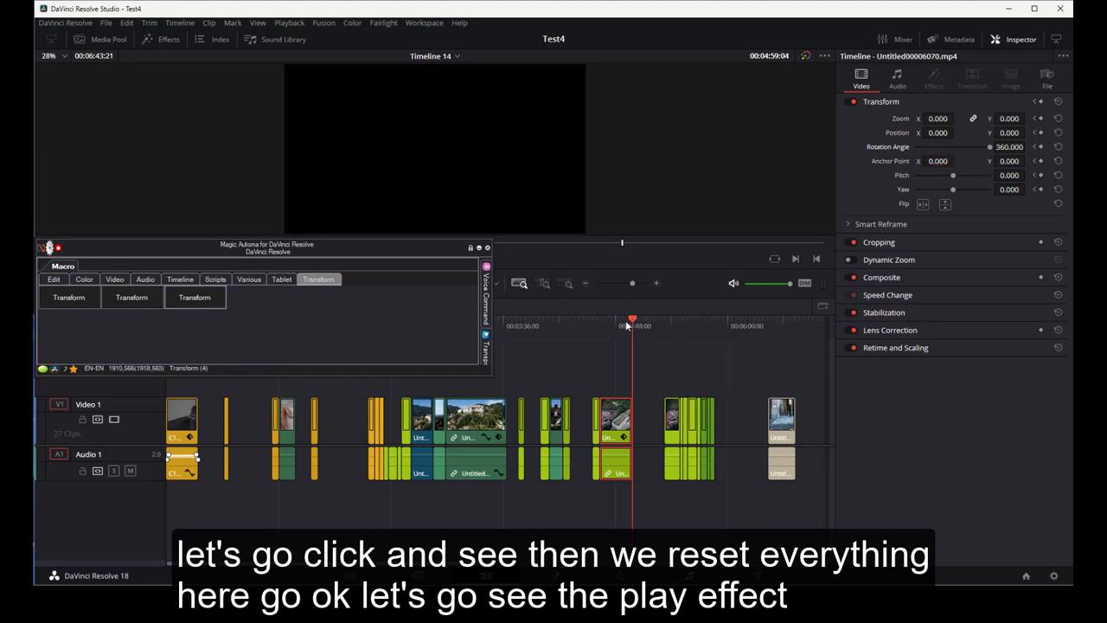
- Play the clip from its start and scrub partway through to check the rotating disappearing animation
{"action": "left_click_drag", "start_coordinate": [625, 320], "coordinate": [601, 321]}
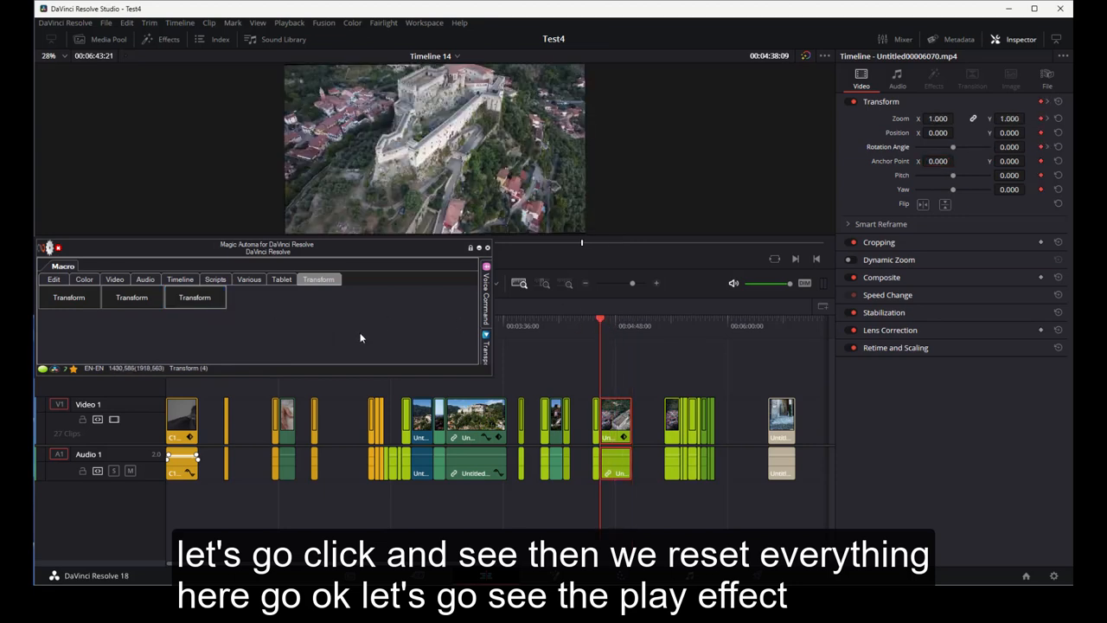
{"action": "key", "text": "space"}
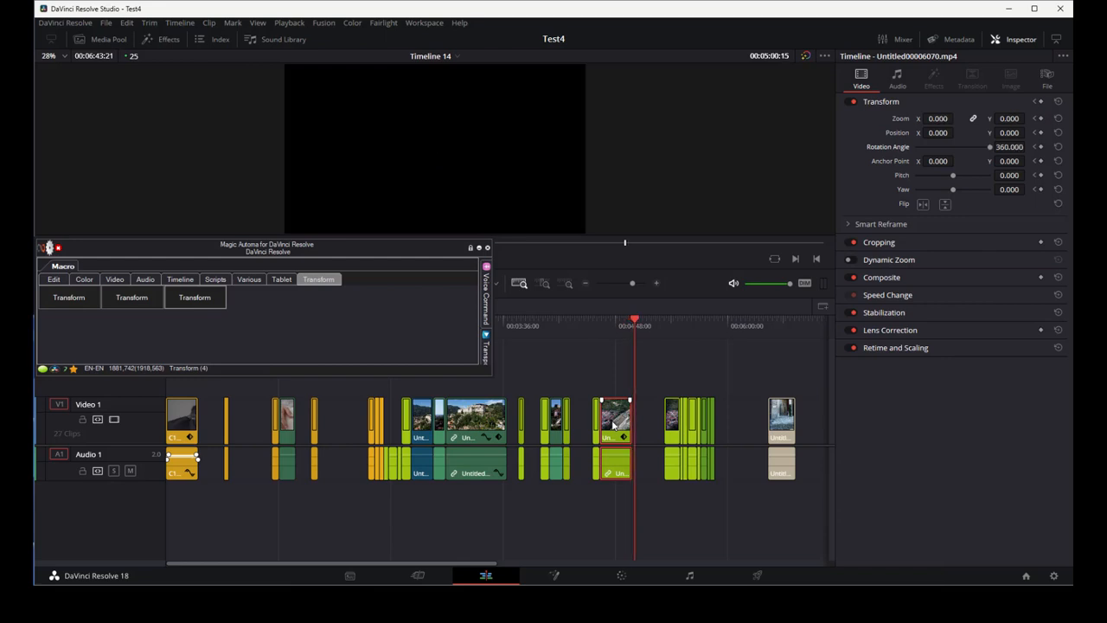
{"action": "left_click", "coordinate": [616, 327]}
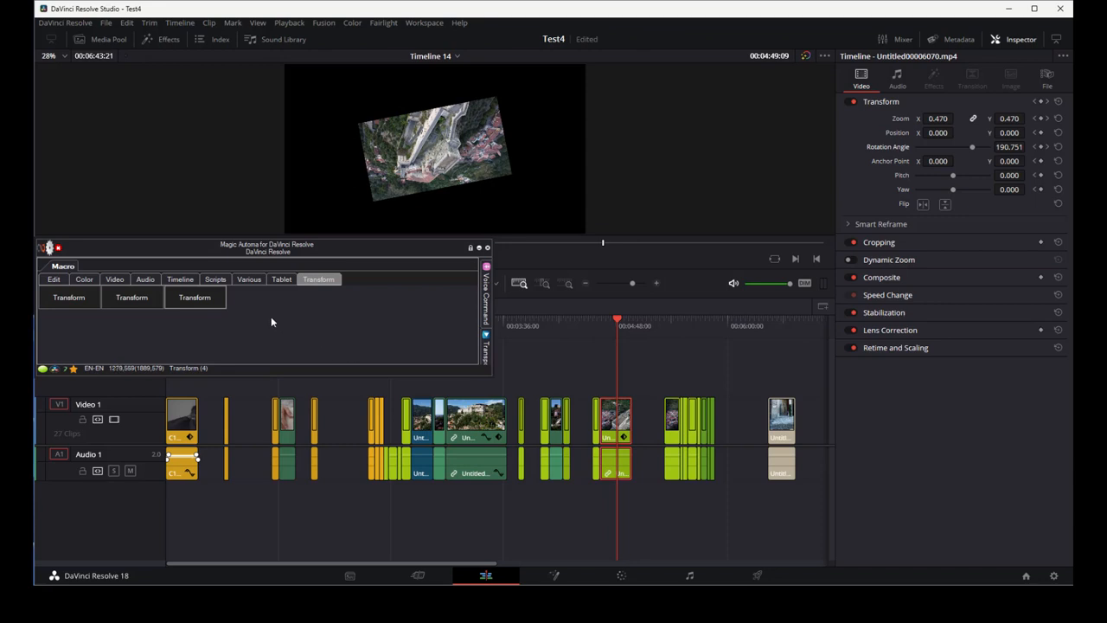
- Open the third macro's command list and review the settings of both TRANSFORM commands without changing them
{"action": "right_click", "coordinate": [204, 306]}
{"action": "left_click", "coordinate": [226, 309]}
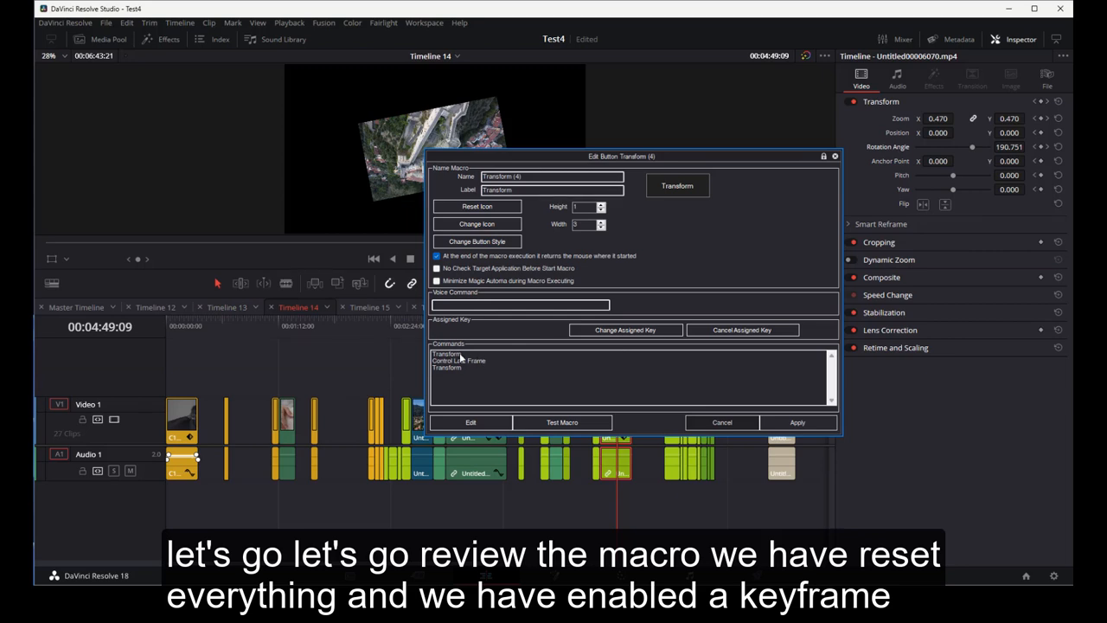
{"action": "left_click", "coordinate": [471, 423]}
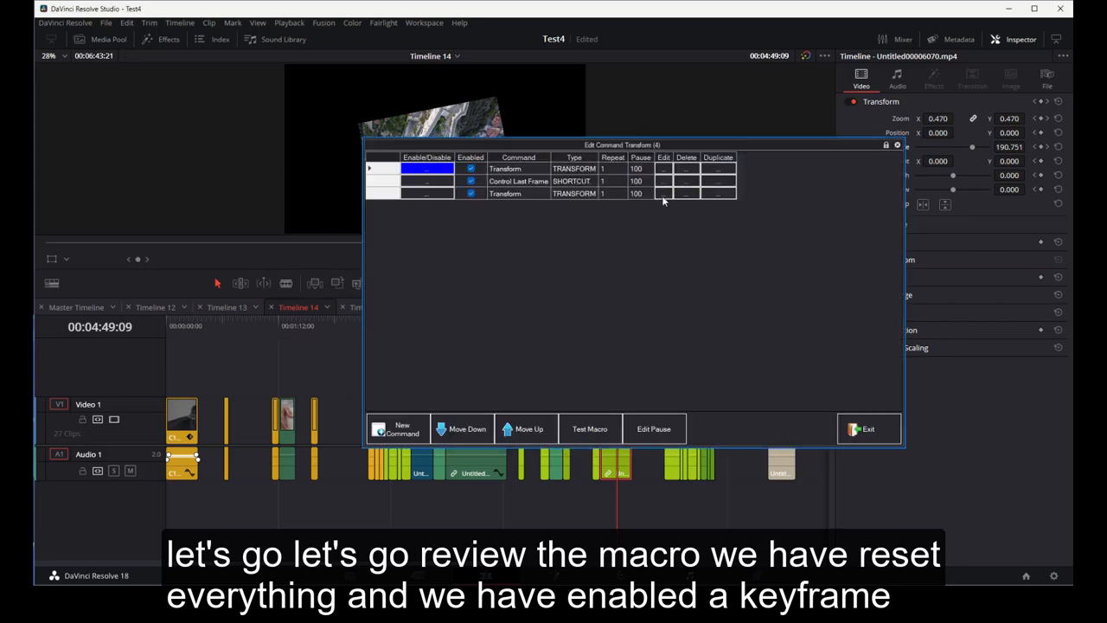
{"action": "left_click", "coordinate": [664, 168]}
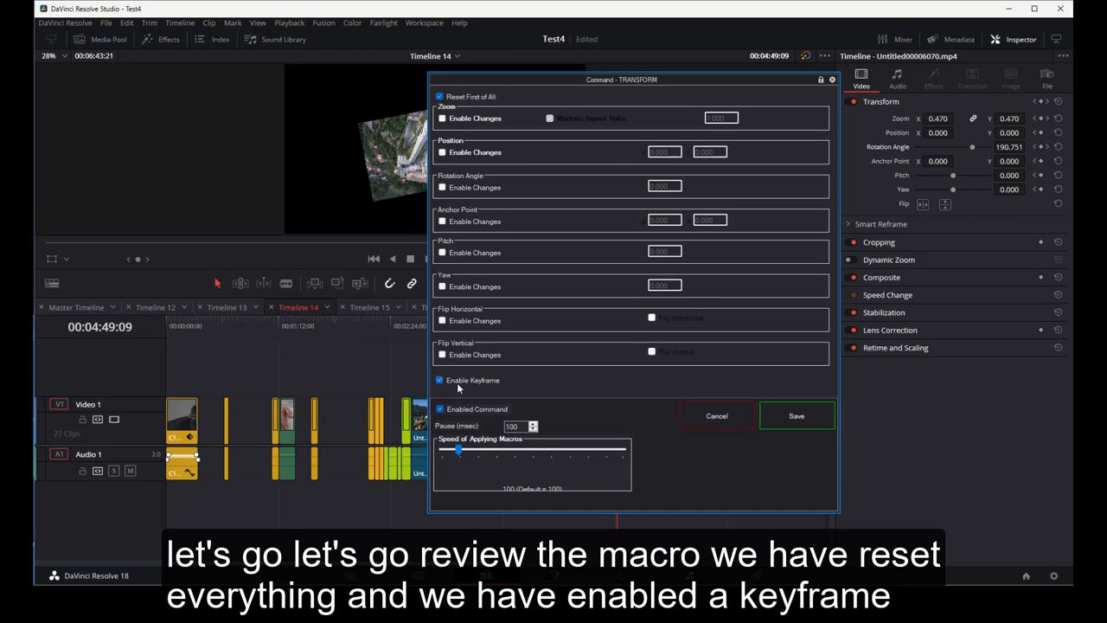
{"action": "left_click", "coordinate": [716, 416]}
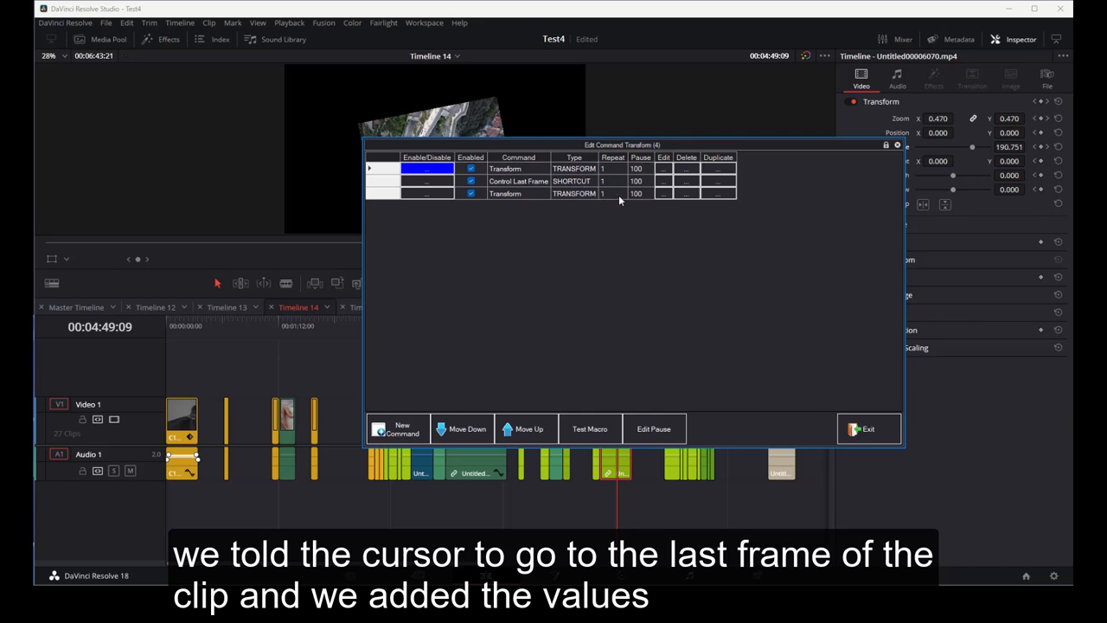
{"action": "left_click", "coordinate": [662, 194]}
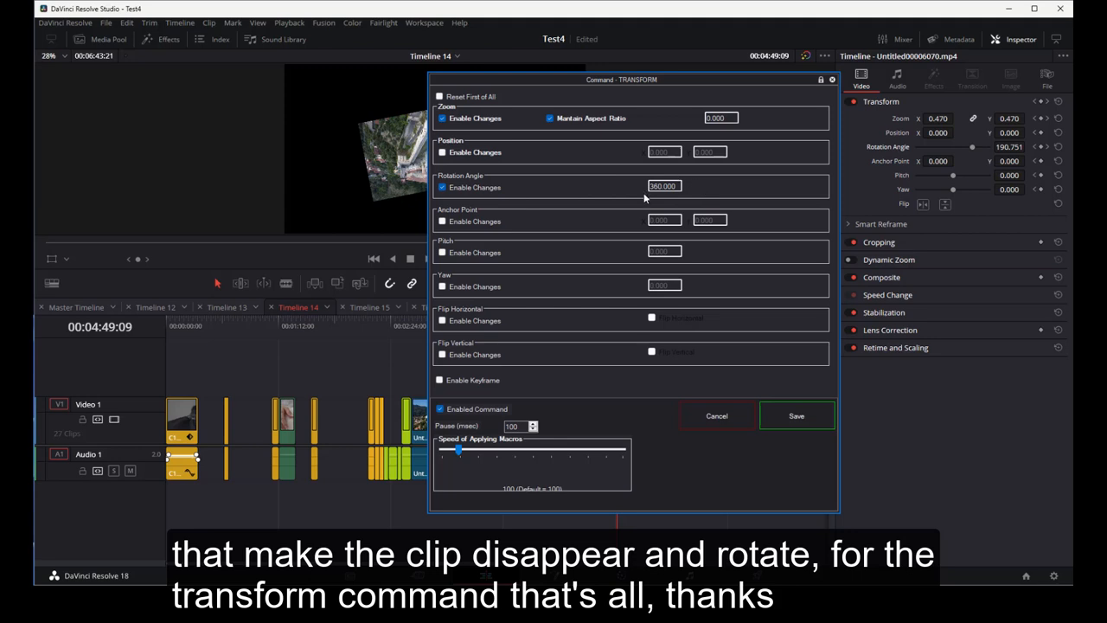
{"action": "left_click", "coordinate": [723, 421]}
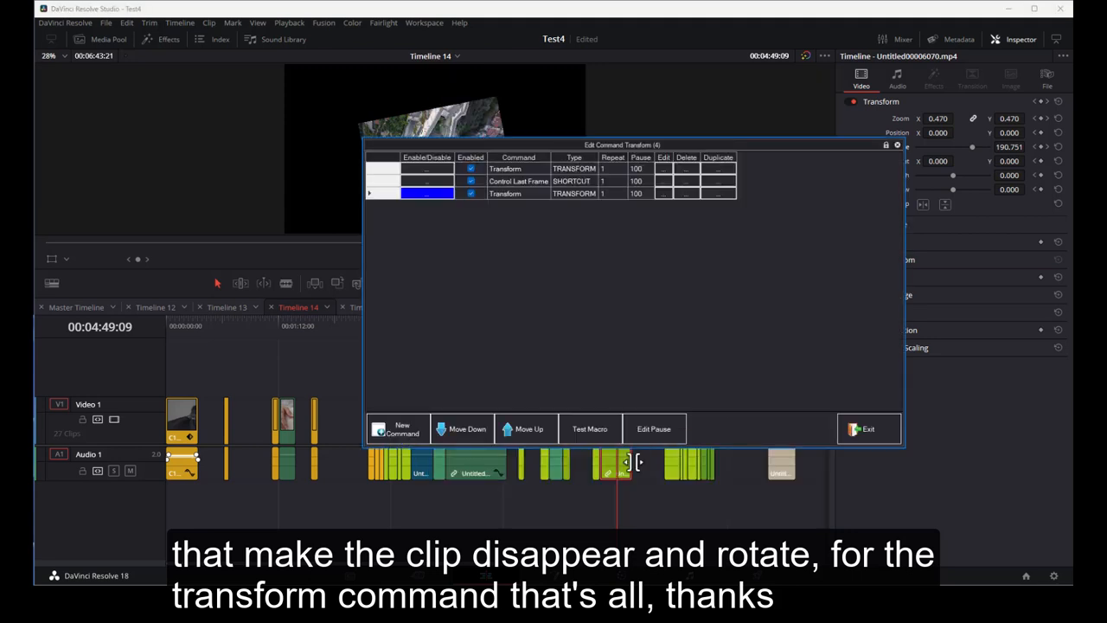